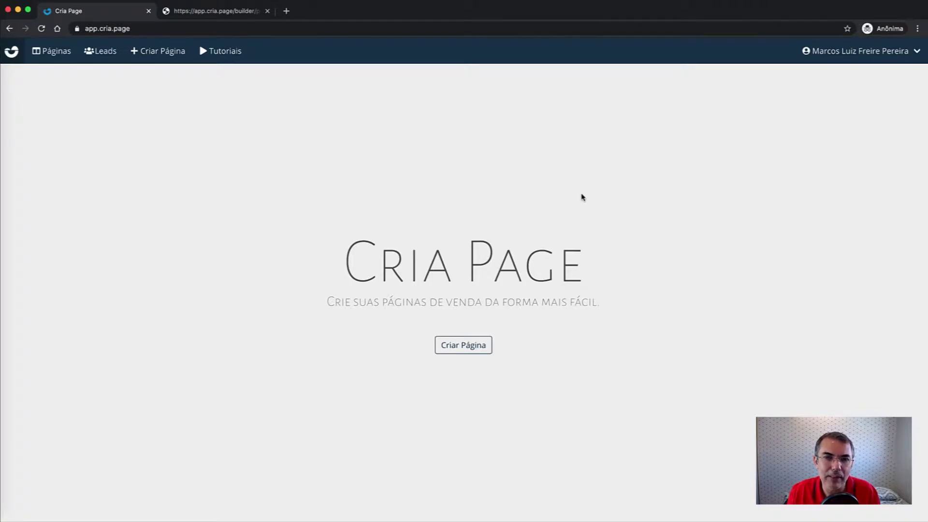
View the finished Creme Hidratante example page and return to the Cria Page home page
{"action": "left_click", "coordinate": [226, 13]}
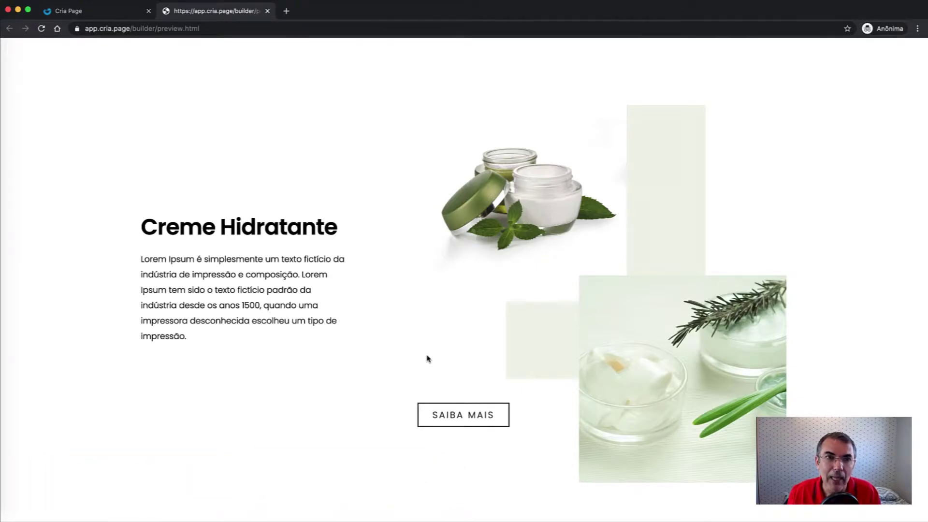
{"action": "left_click", "coordinate": [108, 18]}
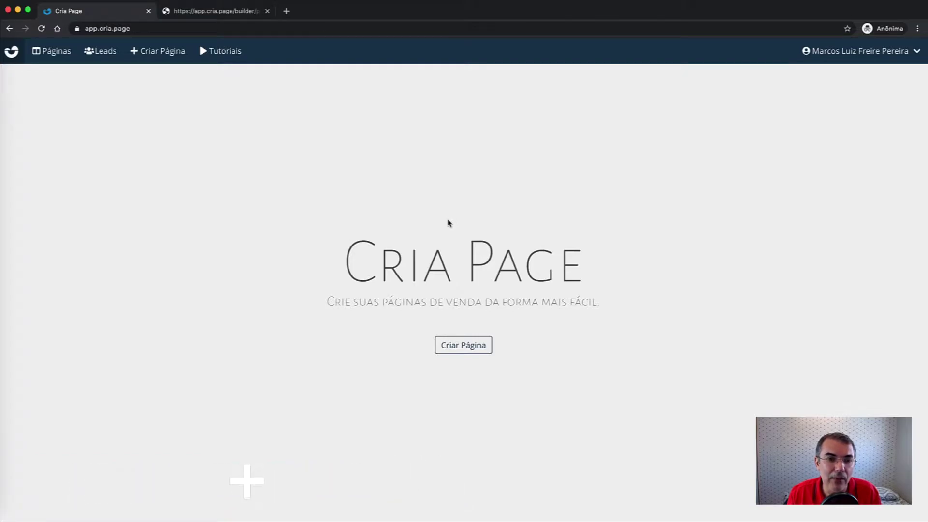
Create a new page with the code tutorialfreecanvas and choose the blank objective (Em Branco)
{"action": "left_click", "coordinate": [167, 57]}
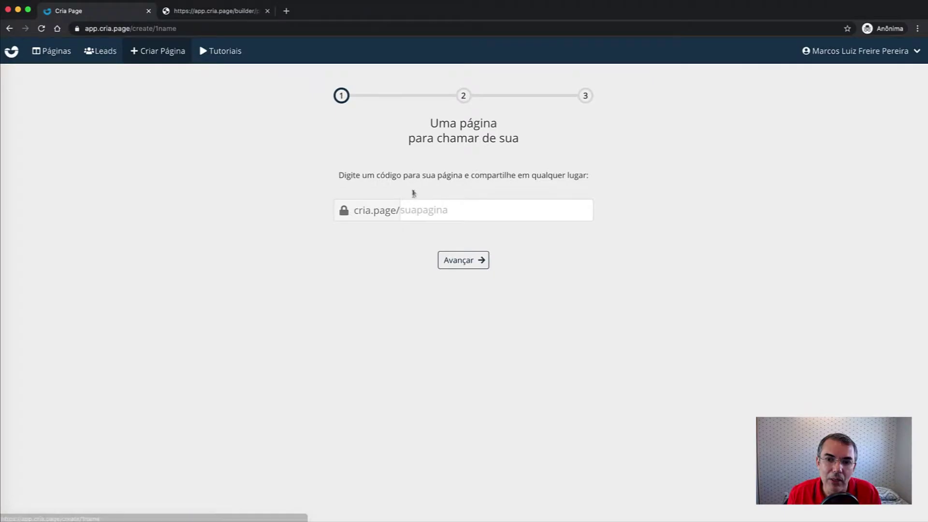
{"action": "left_click", "coordinate": [412, 208]}
{"action": "type", "text": "tutri"}
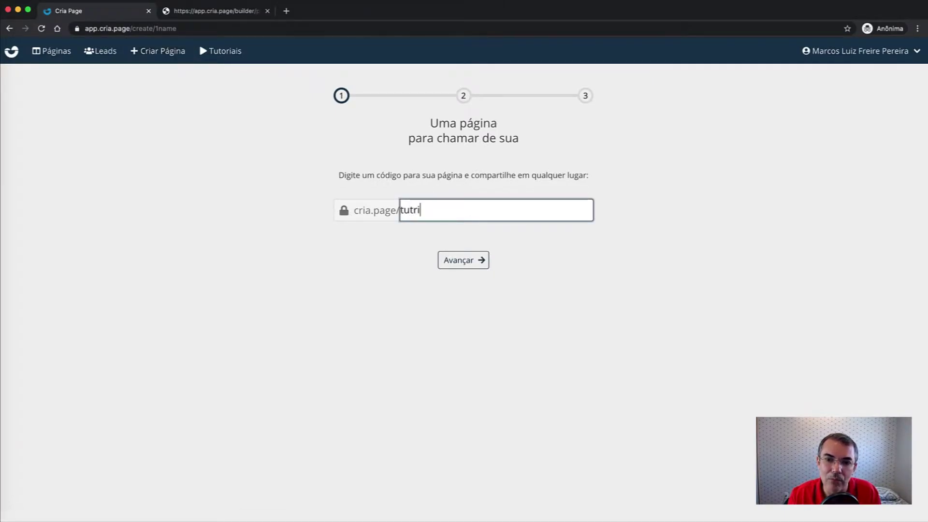
{"action": "key", "text": "BackSpace"}
{"action": "key", "text": "BackSpace"}
{"action": "type", "text": "orialfreecanvas"}
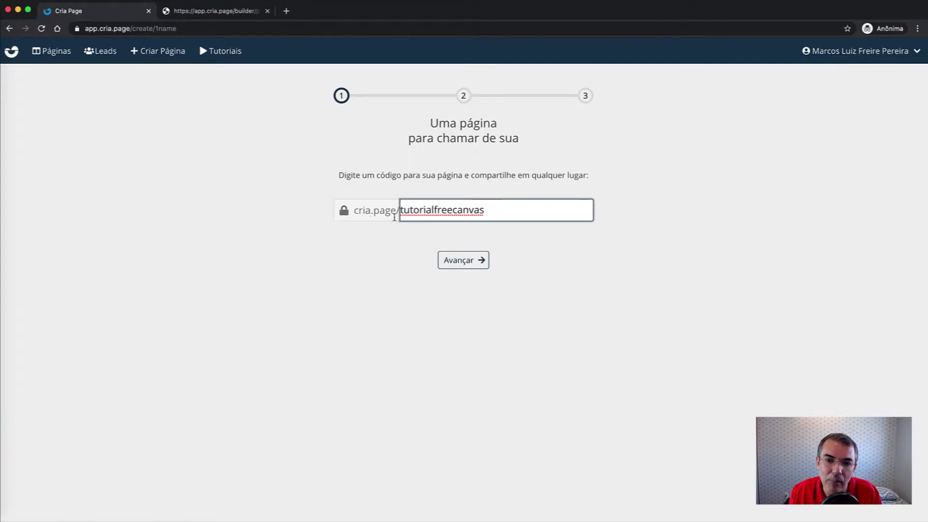
{"action": "left_click", "coordinate": [474, 256]}
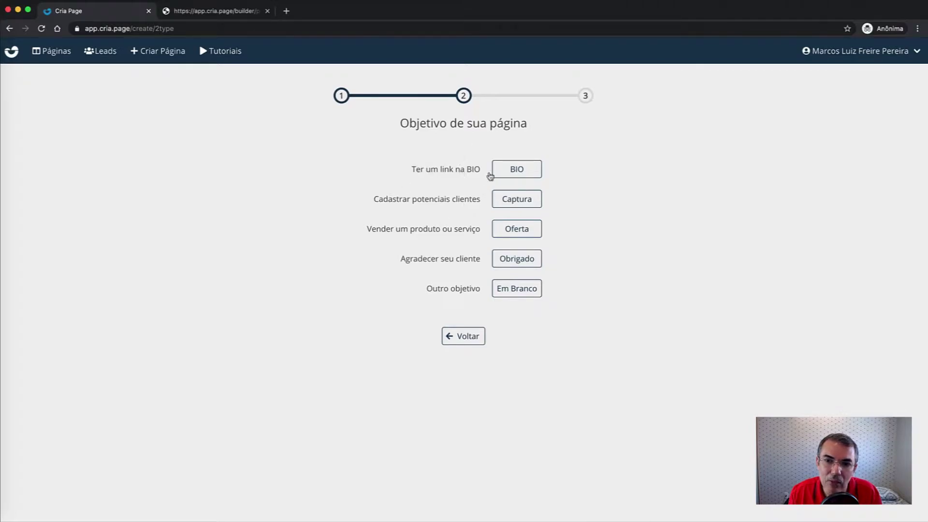
{"action": "left_click", "coordinate": [512, 294]}
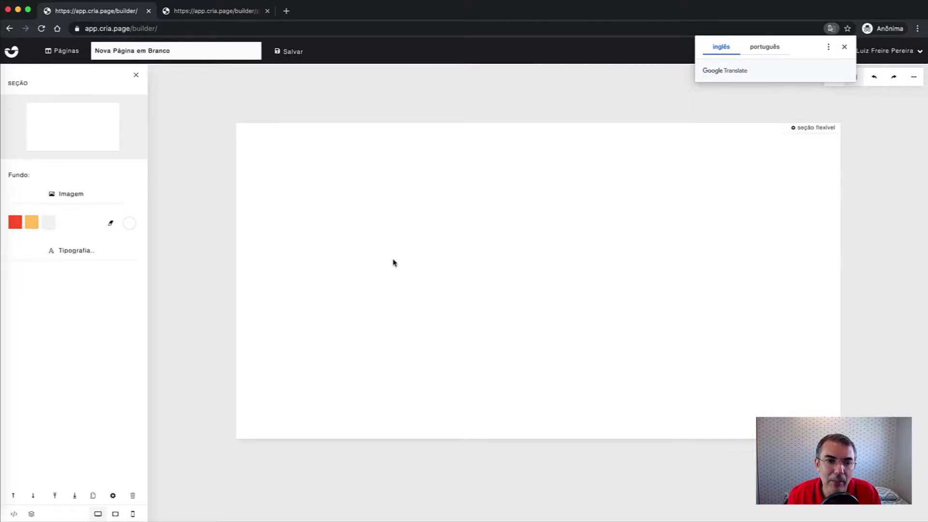
Rename the page as Tutorial Free Canvas and save it
{"action": "left_click", "coordinate": [179, 50]}
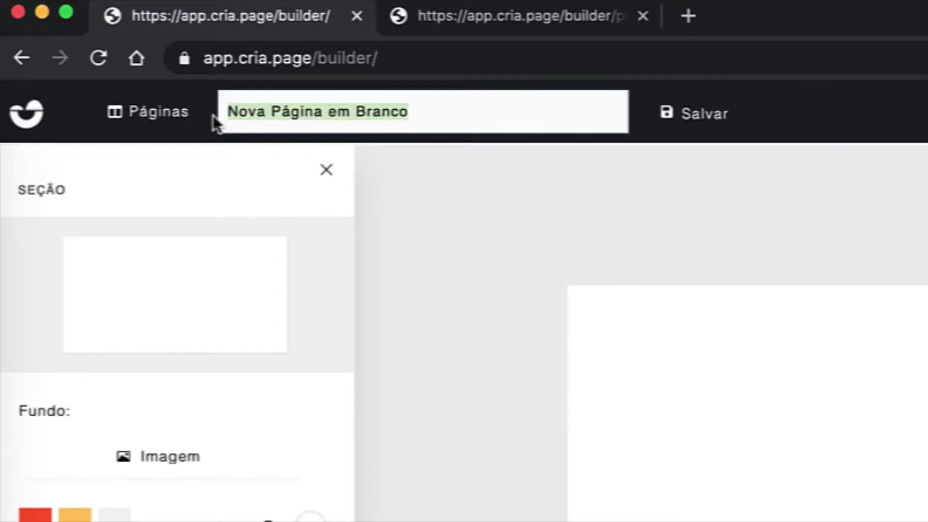
{"action": "type", "text": "n"}
{"action": "key", "text": "BackSpace"}
{"action": "type", "text": "Tu"}
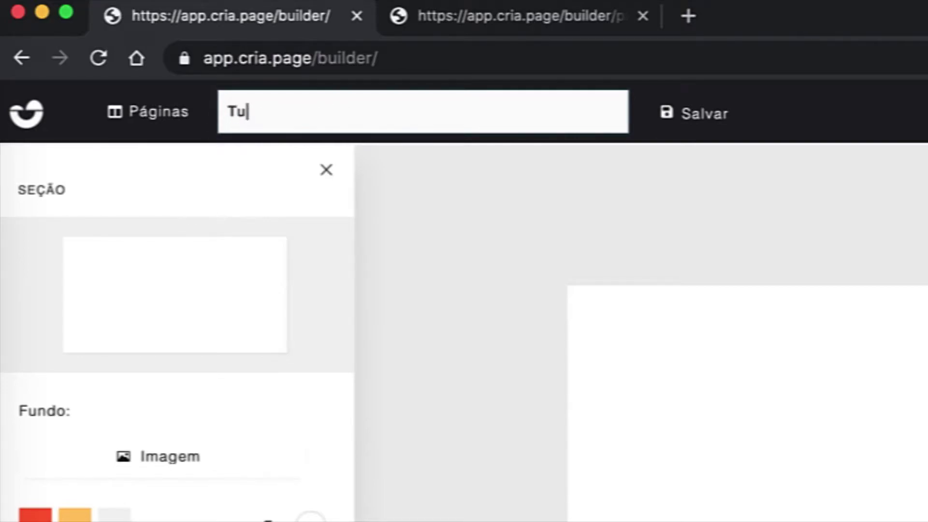
{"action": "type", "text": "torial Fr"}
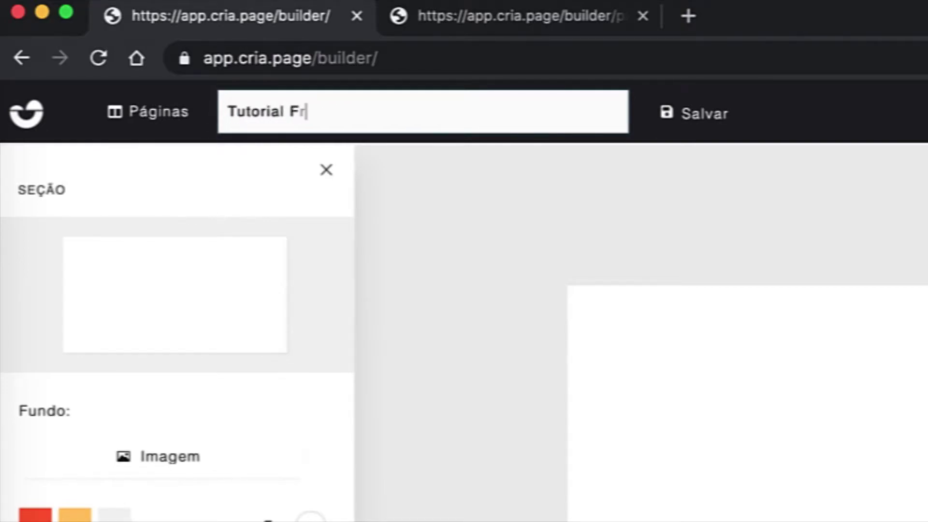
{"action": "type", "text": "ee Canvas"}
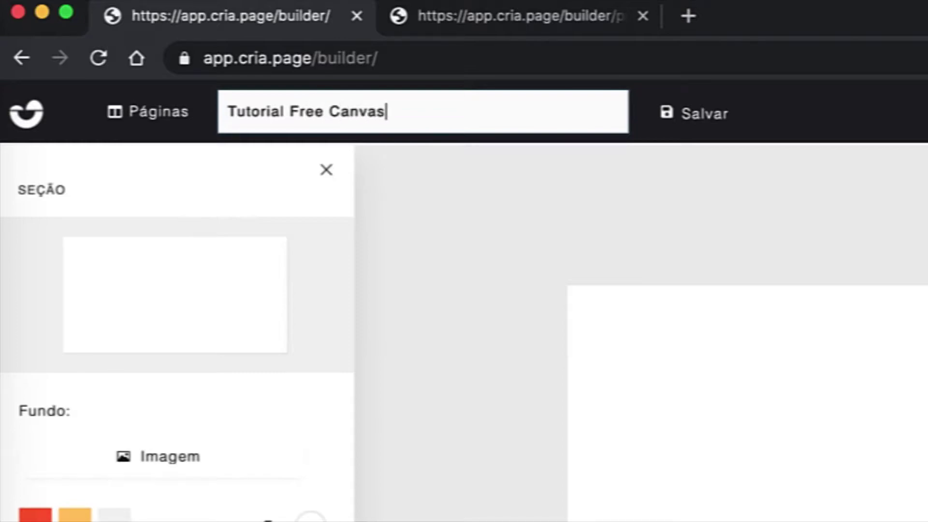
{"action": "left_click", "coordinate": [710, 116]}
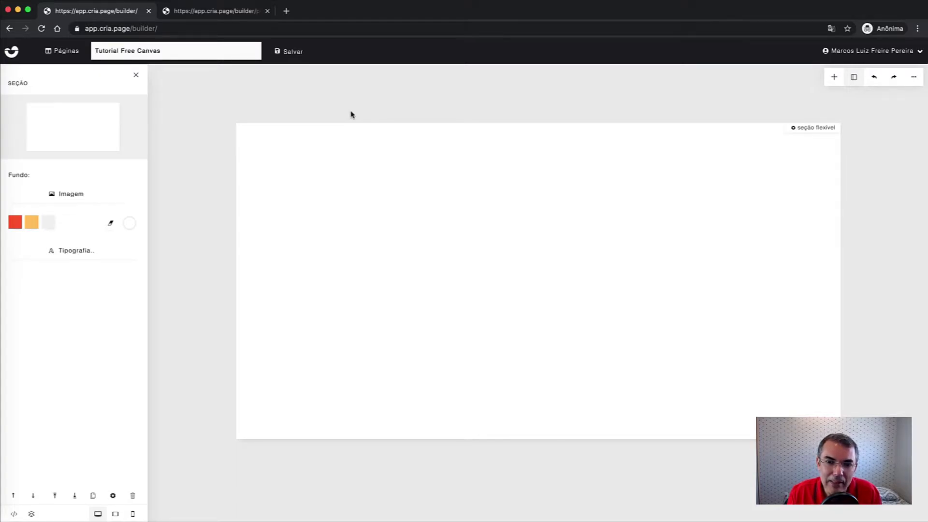
Add a Cabeçalho 1 element to the flexible section and place its block in the section's upper-left area
{"action": "left_click", "coordinate": [834, 79]}
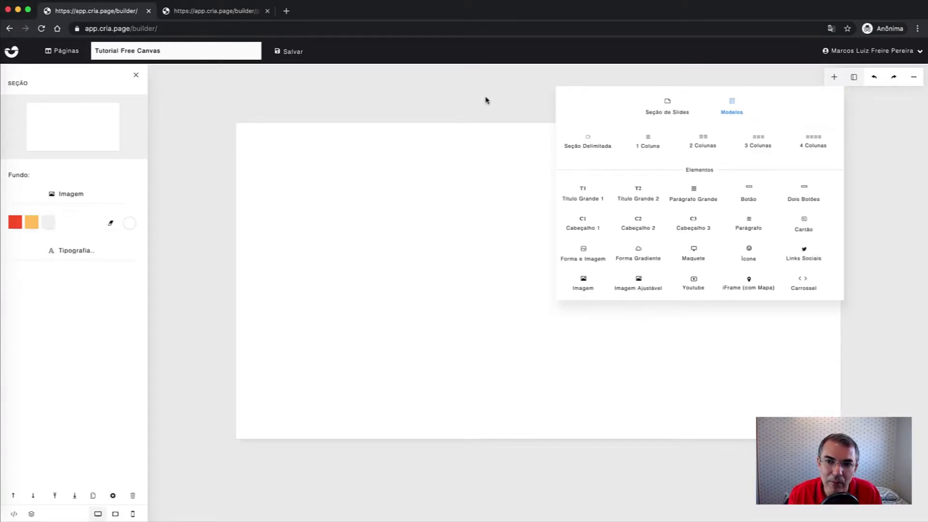
{"action": "left_click", "coordinate": [472, 115]}
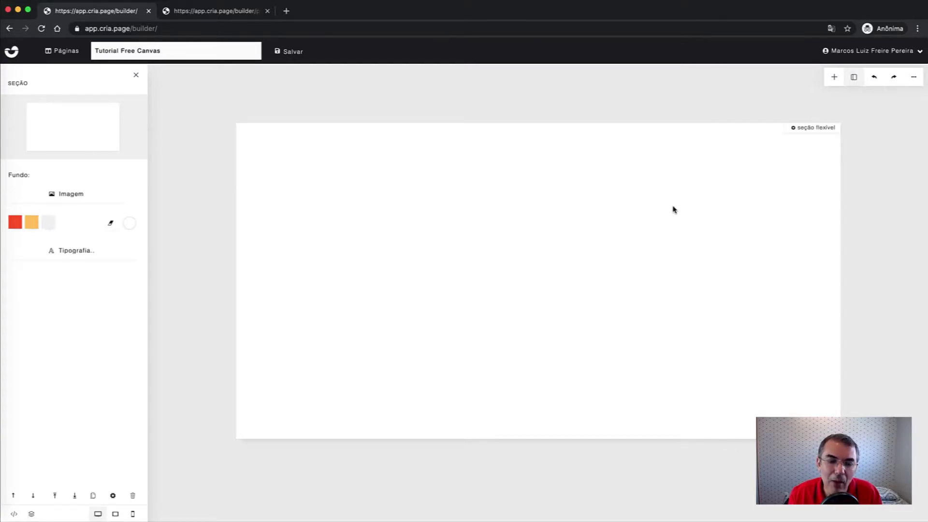
{"action": "left_click", "coordinate": [834, 78]}
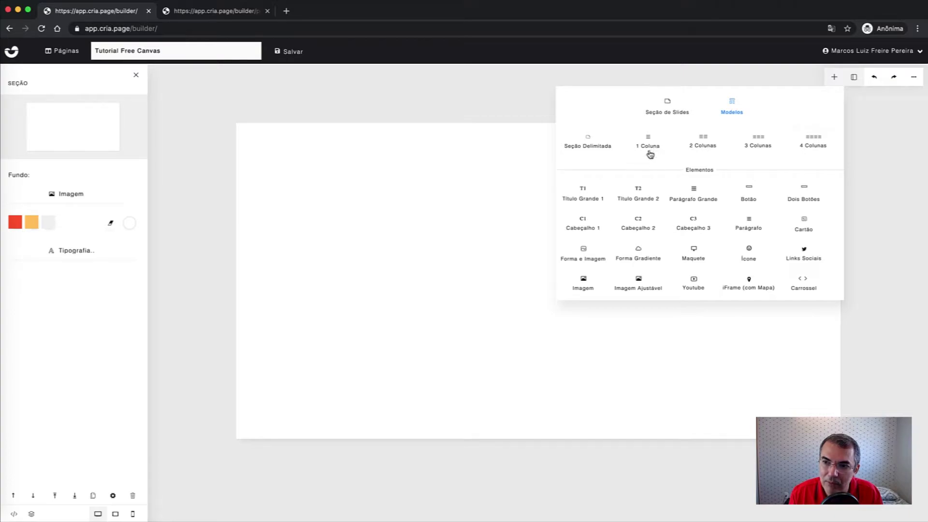
{"action": "left_click", "coordinate": [585, 224]}
{"action": "left_click", "coordinate": [535, 236]}
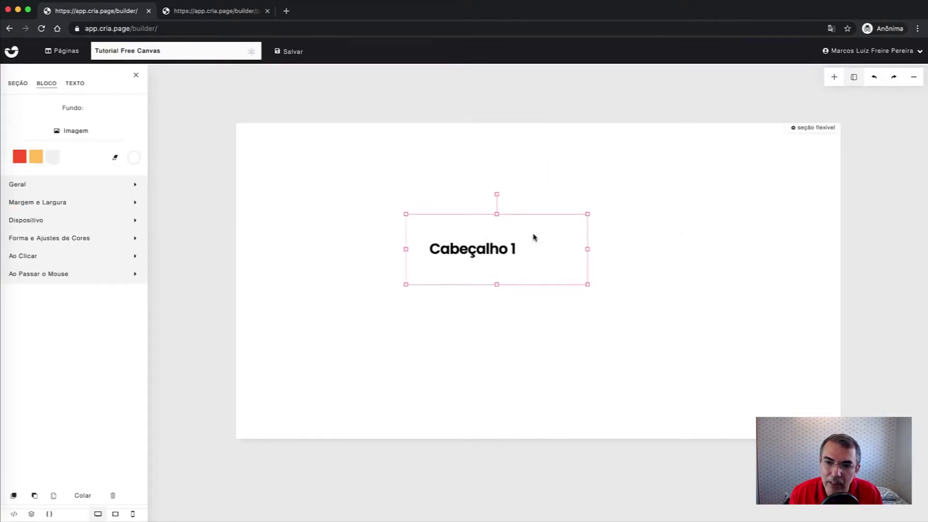
{"action": "mouse_move", "coordinate": [378, 170]}
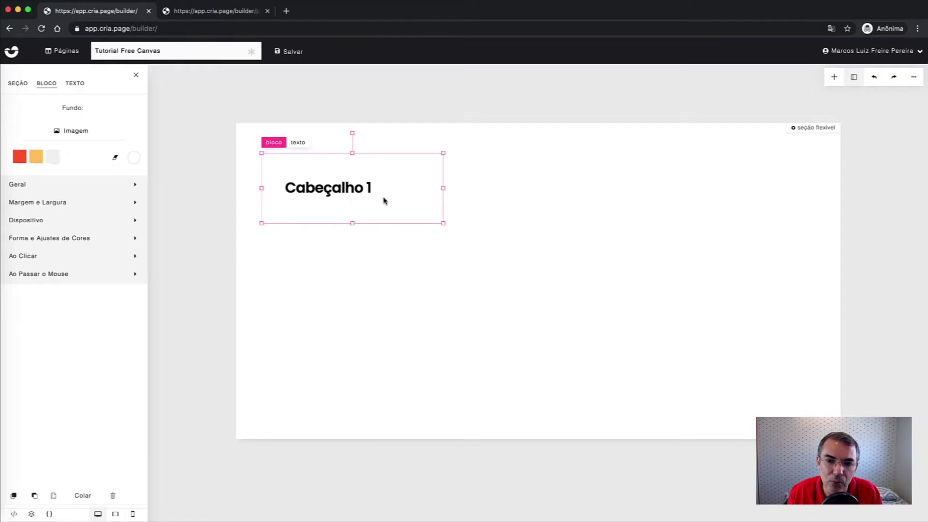
Add a paragraph below the heading inside the same block and shift the block slightly toward the section's upper-left corner
{"action": "left_click", "coordinate": [228, 12]}
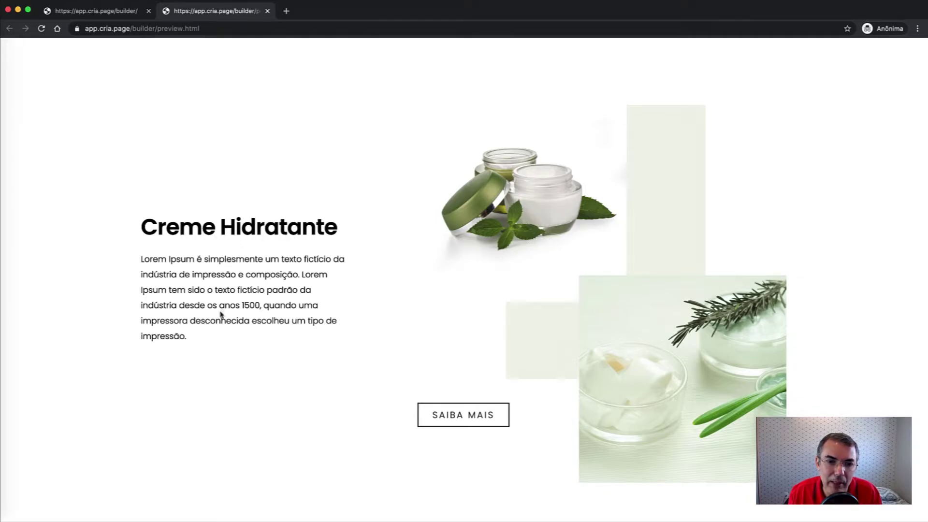
{"action": "left_click", "coordinate": [102, 13]}
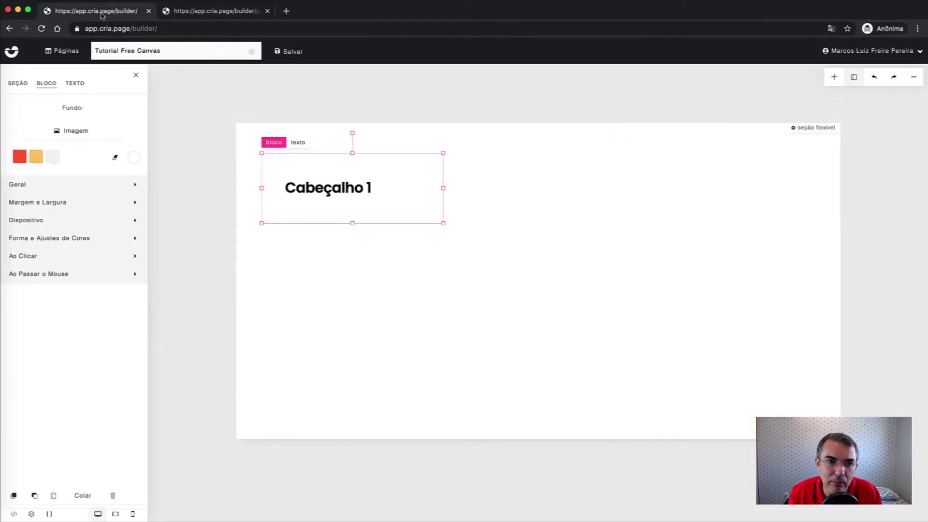
{"action": "left_click", "coordinate": [357, 188]}
{"action": "left_click", "coordinate": [378, 220]}
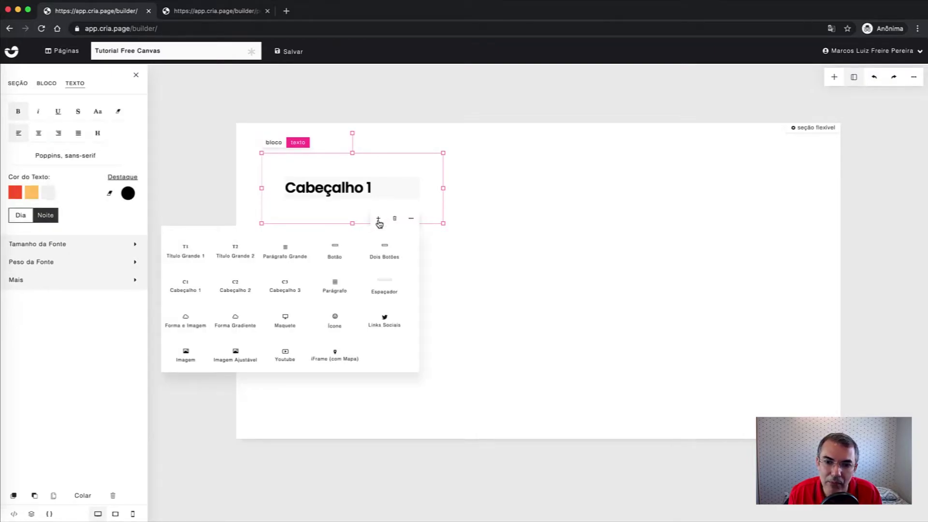
{"action": "left_click", "coordinate": [335, 284]}
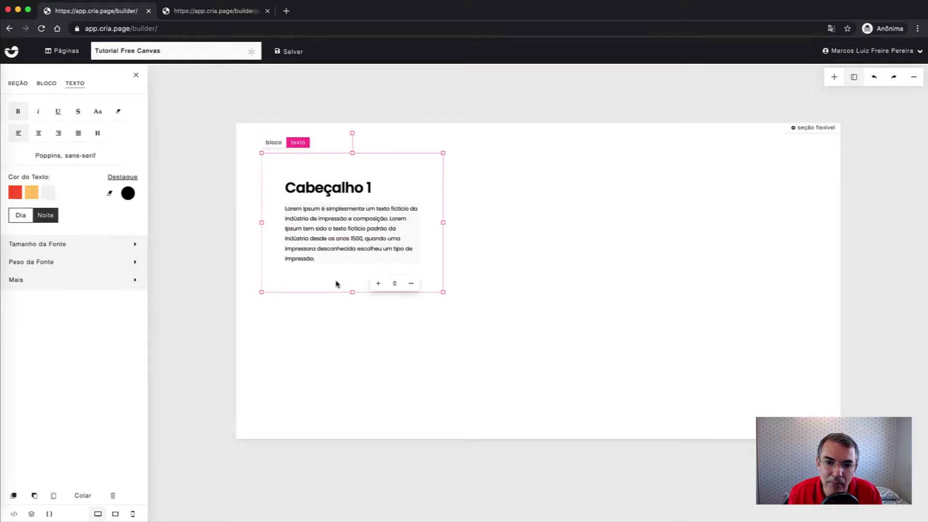
{"action": "left_click", "coordinate": [385, 323]}
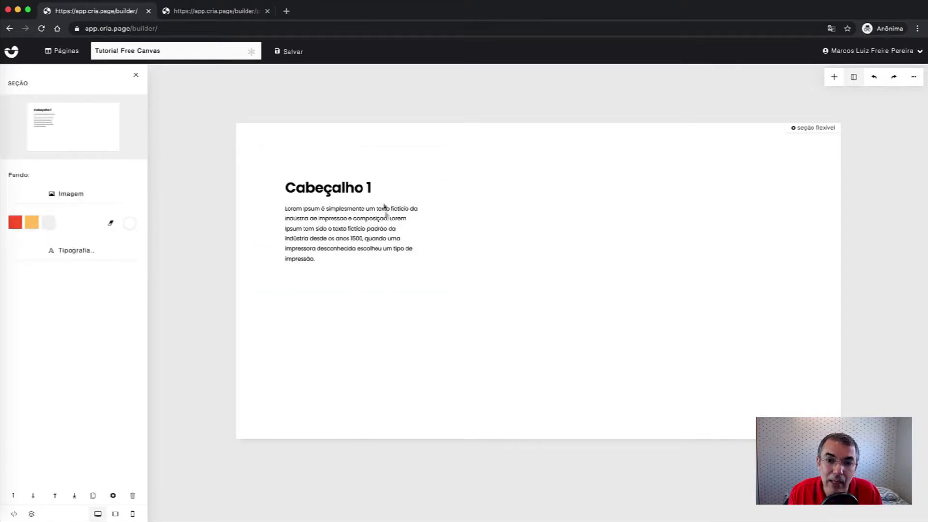
{"action": "left_click", "coordinate": [384, 170]}
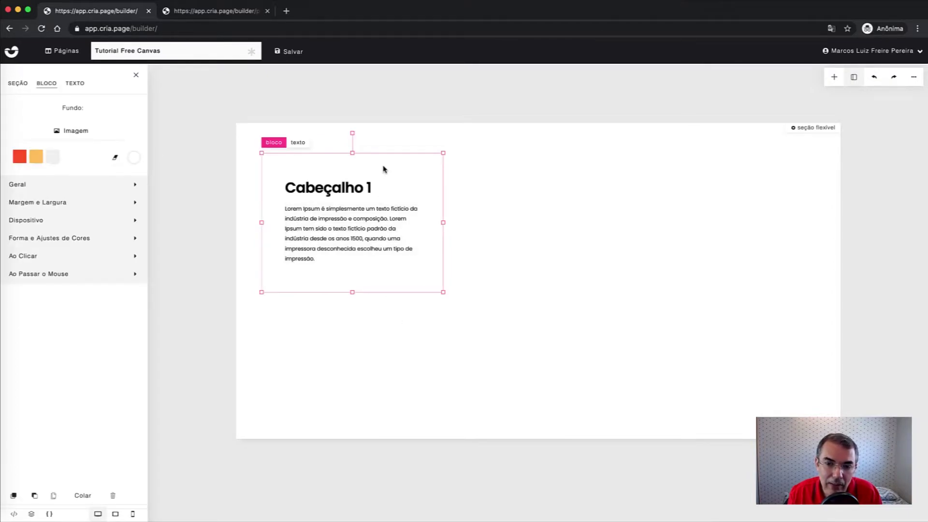
{"action": "left_click_drag", "start_coordinate": [380, 162], "coordinate": [370, 144]}
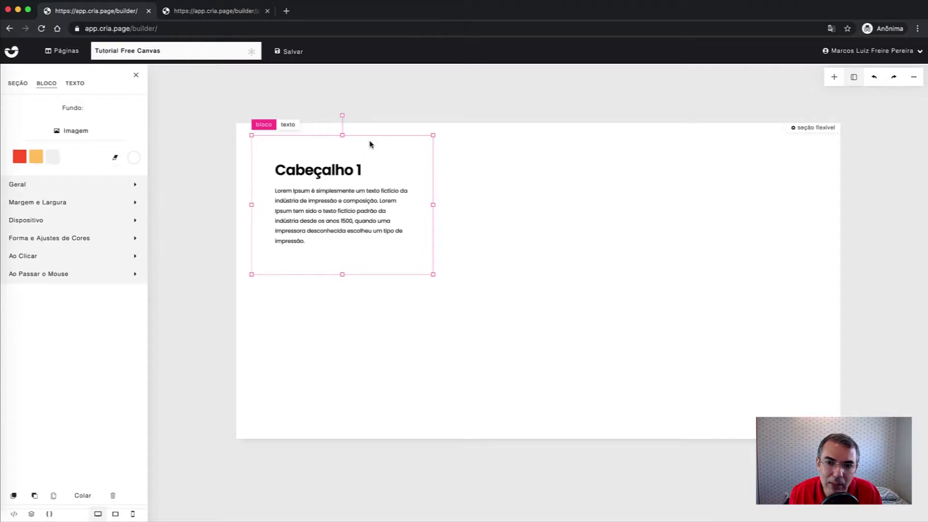
Add two Imagem elements to the section and place the second one near the section's upper-right corner
{"action": "left_click", "coordinate": [834, 79]}
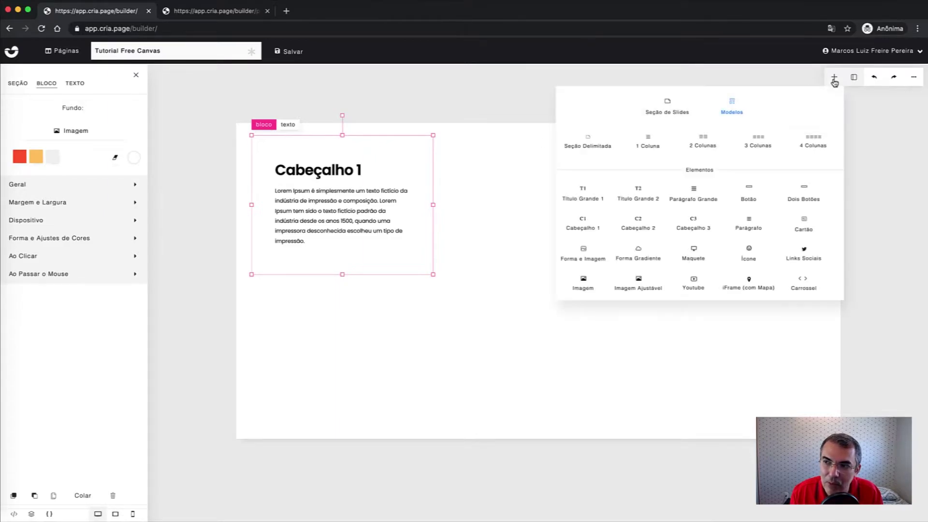
{"action": "left_click", "coordinate": [584, 281]}
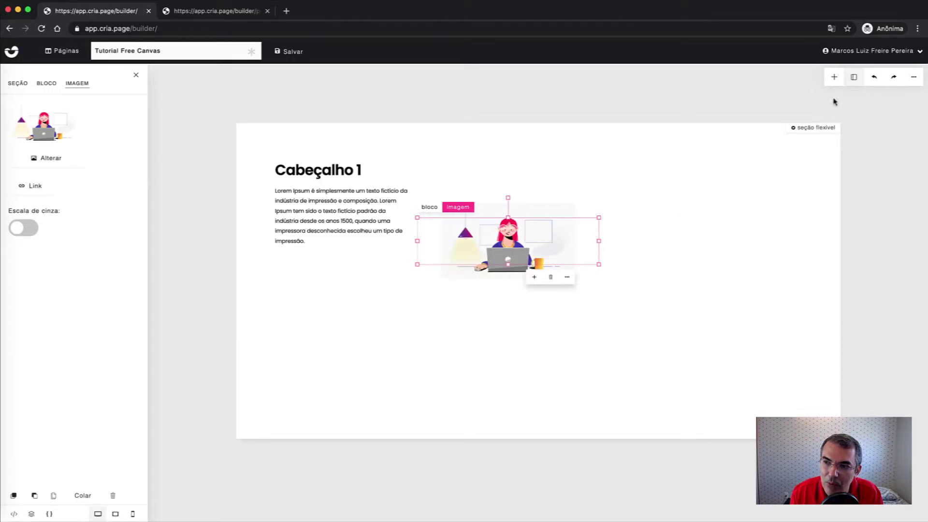
{"action": "left_click", "coordinate": [834, 77]}
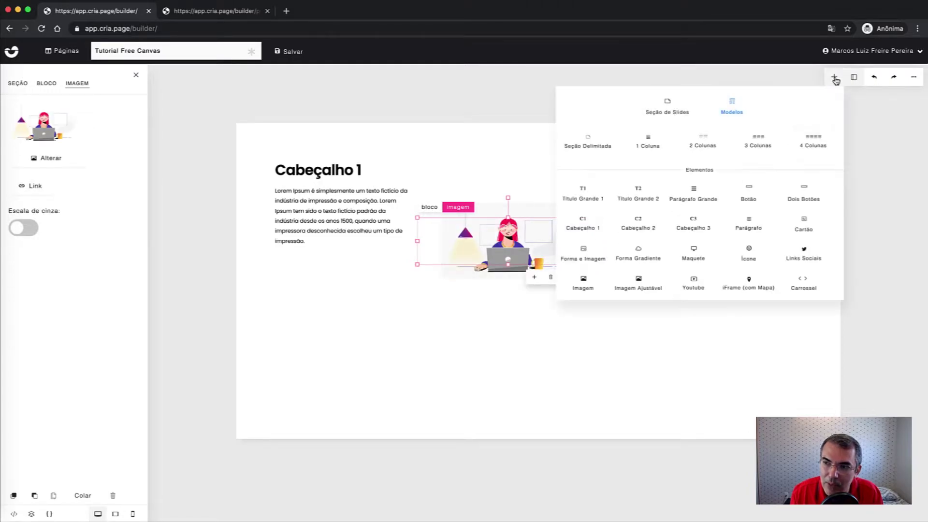
{"action": "left_click", "coordinate": [584, 282]}
{"action": "left_click_drag", "start_coordinate": [507, 271], "coordinate": [575, 235]}
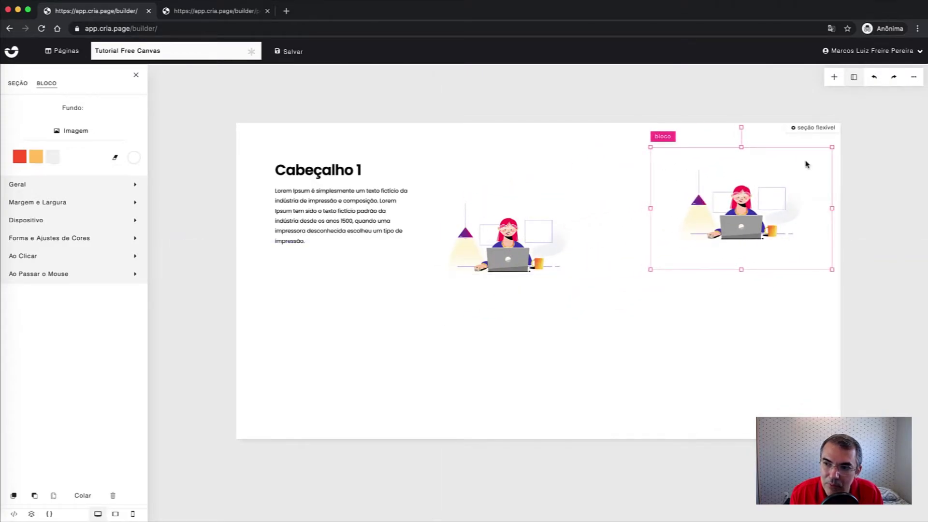
Move the first image up between the text block and the other image, centred horizontally in the section
{"action": "left_click", "coordinate": [521, 209]}
{"action": "left_click_drag", "start_coordinate": [520, 209], "coordinate": [558, 174]}
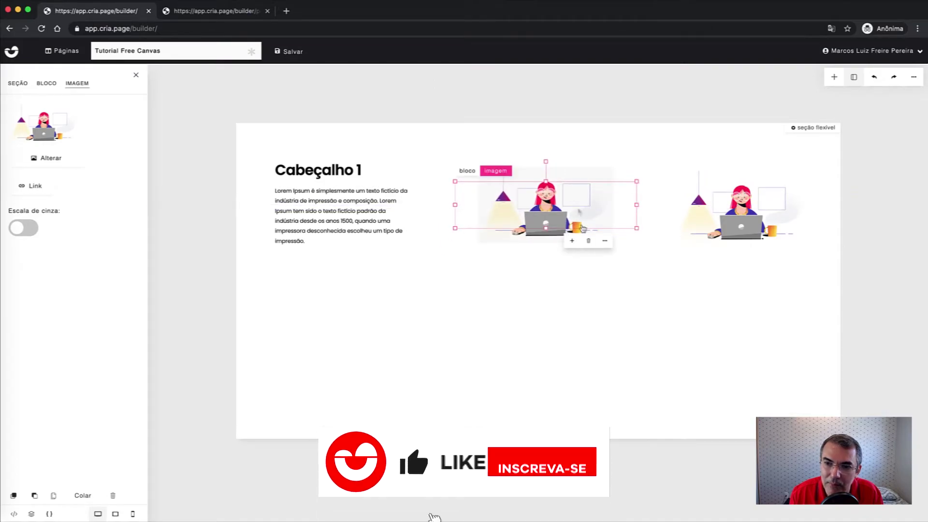
{"action": "left_click", "coordinate": [532, 308]}
{"action": "left_click_drag", "start_coordinate": [532, 308], "coordinate": [443, 296]}
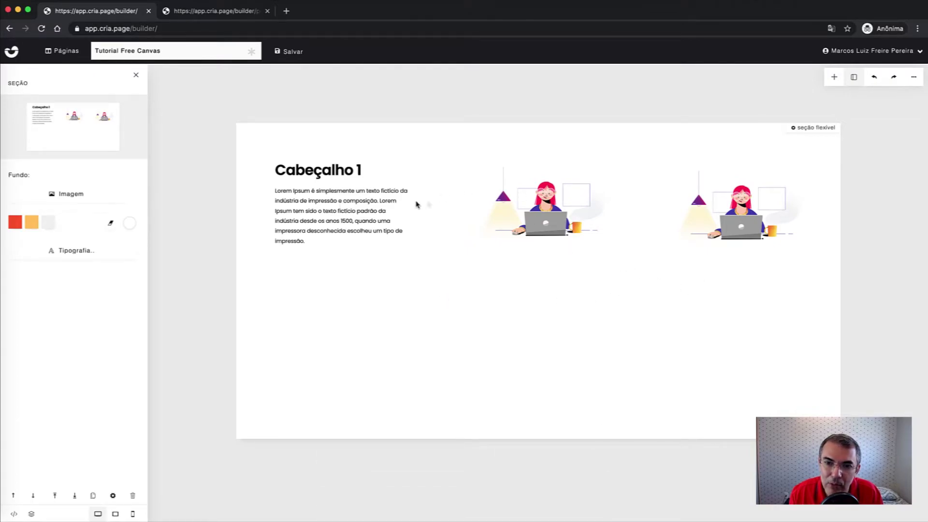
{"action": "left_click", "coordinate": [529, 205]}
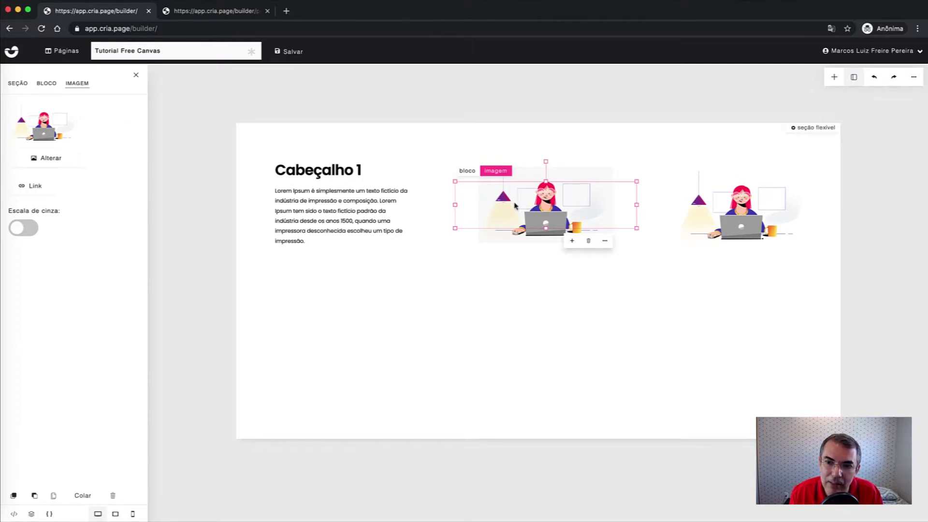
{"action": "left_click_drag", "start_coordinate": [582, 228], "coordinate": [497, 196]}
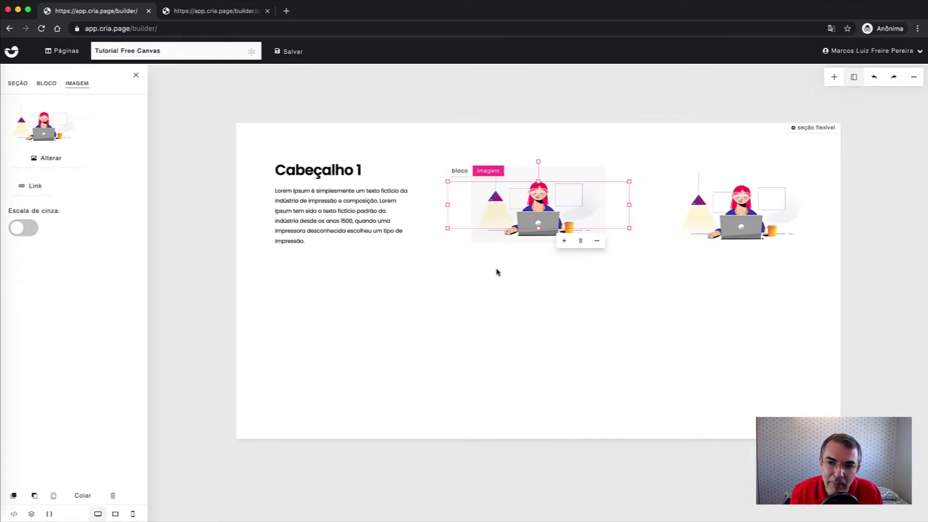
{"action": "left_click", "coordinate": [493, 284]}
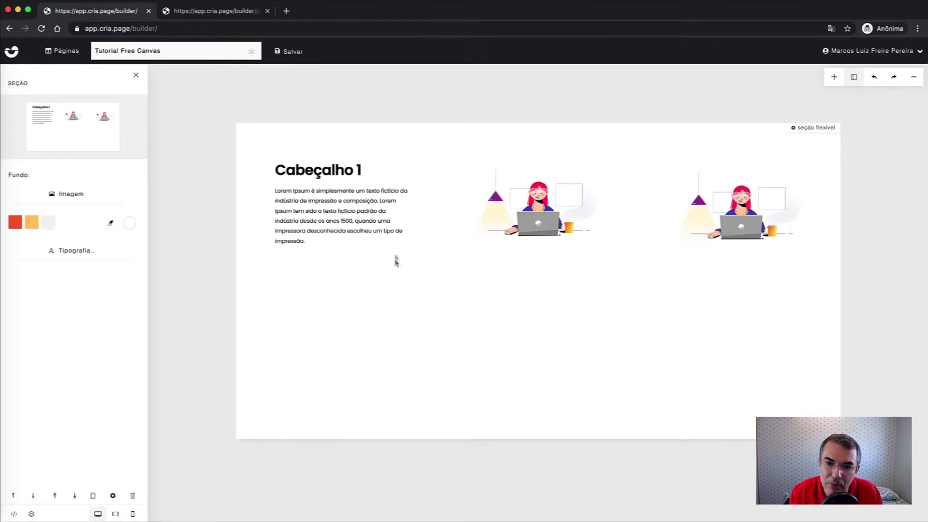
Reposition the text block and the middle image so their vertical centres line up with the rightmost image
{"action": "left_click", "coordinate": [366, 207]}
{"action": "left_click_drag", "start_coordinate": [365, 207], "coordinate": [478, 203]}
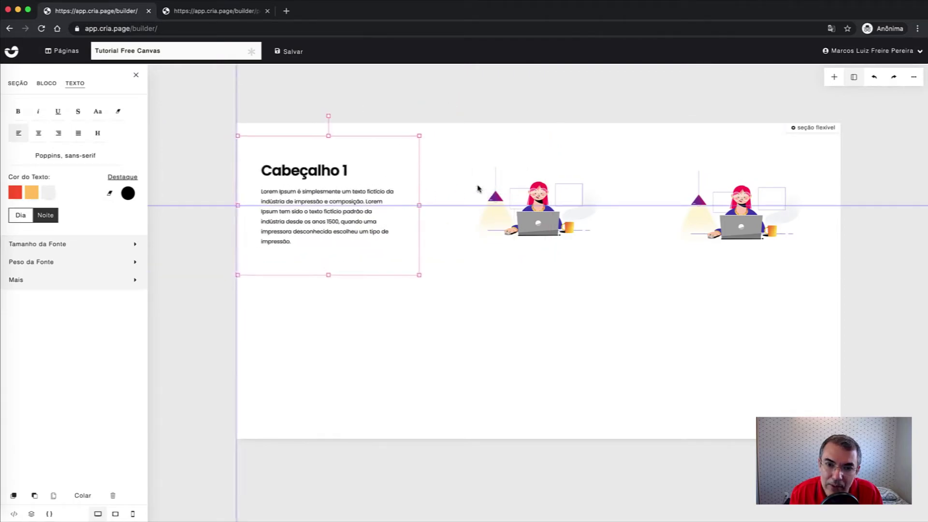
{"action": "mouse_move", "coordinate": [529, 196]}
{"action": "left_mouse_down"}
{"action": "mouse_move", "coordinate": [642, 171]}
{"action": "mouse_move", "coordinate": [560, 184]}
{"action": "mouse_move", "coordinate": [529, 194]}
{"action": "mouse_move", "coordinate": [530, 203]}
{"action": "left_mouse_up"}
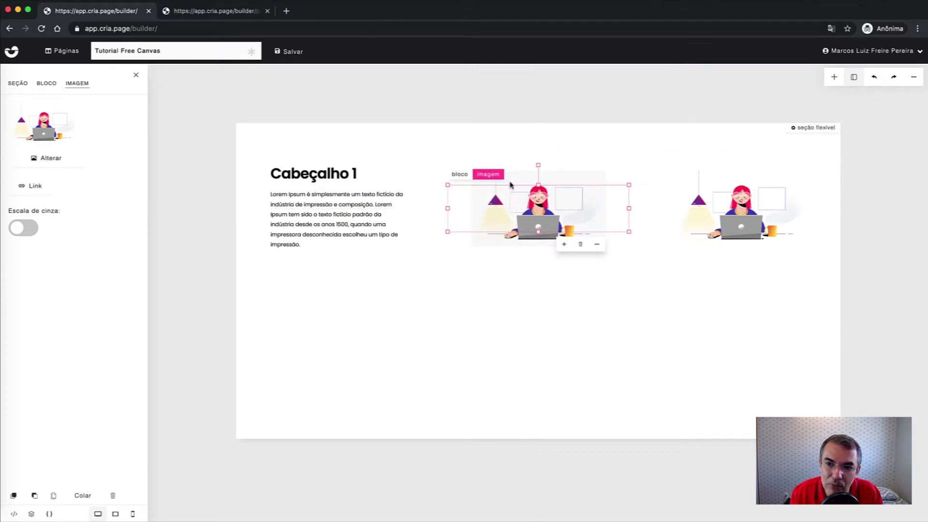
Try a left outer margin of -100 px on the middle image's block in its detailed styles, and clear the value
{"action": "left_click", "coordinate": [346, 201]}
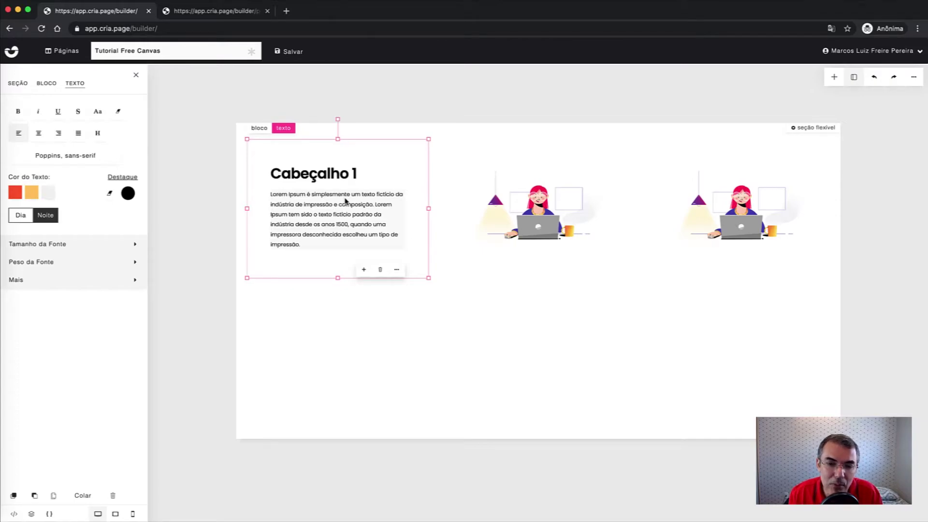
{"action": "left_click", "coordinate": [522, 197]}
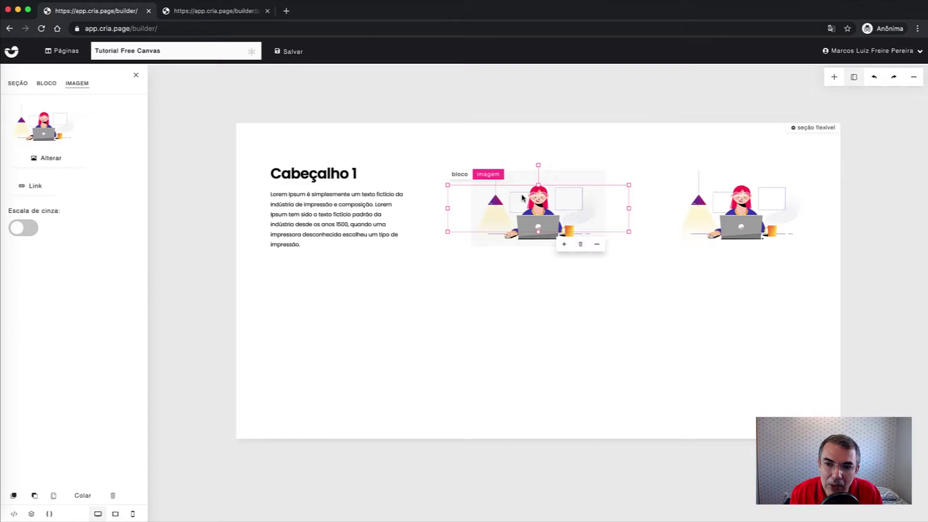
{"action": "left_click", "coordinate": [46, 84]}
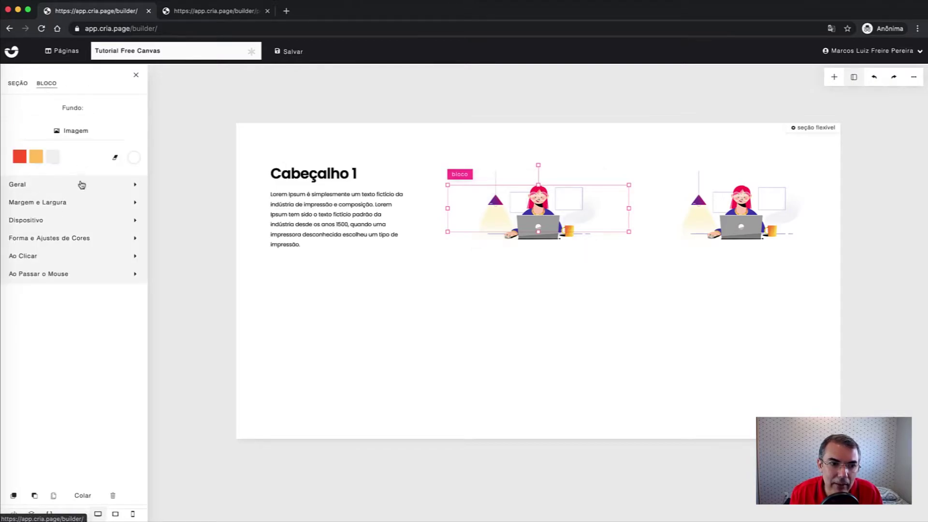
{"action": "left_click", "coordinate": [75, 204]}
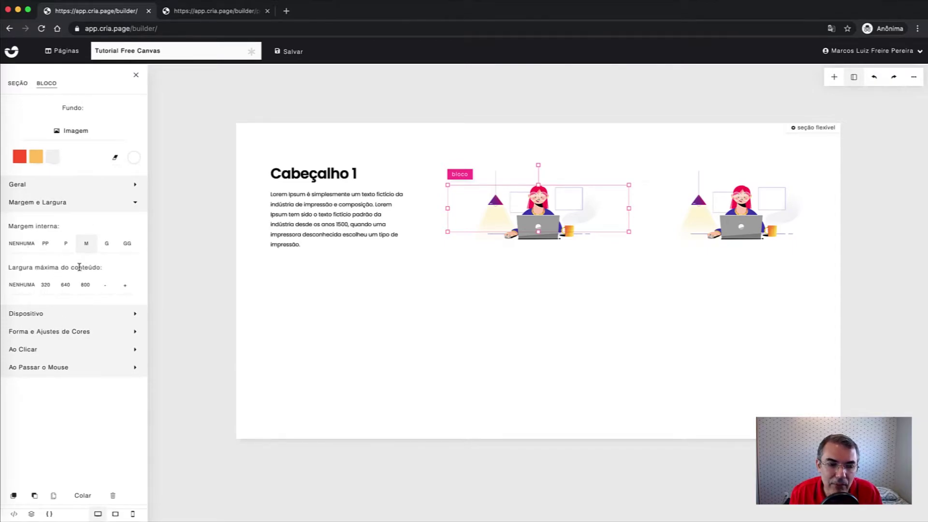
{"action": "left_click", "coordinate": [50, 514]}
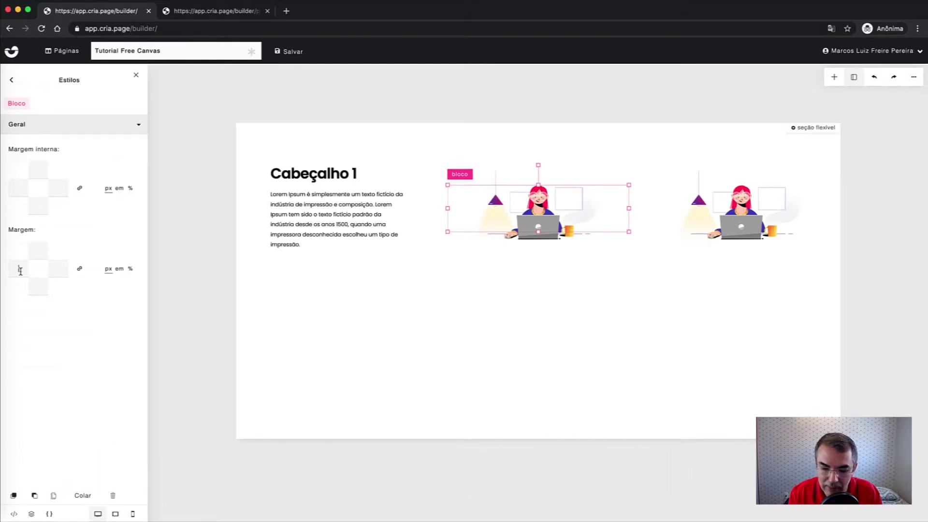
{"action": "type", "text": "100"}
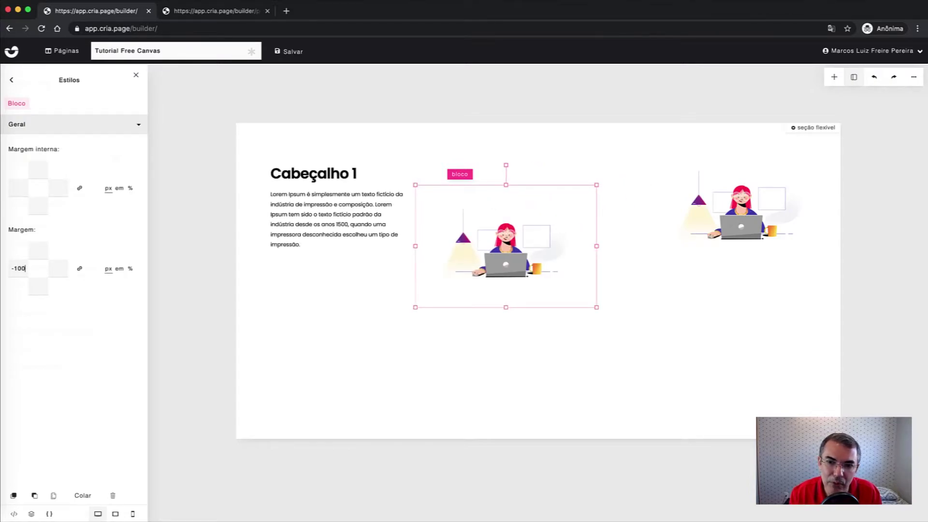
{"action": "key", "text": "BackSpace"}
{"action": "key", "text": "BackSpace"}
{"action": "key", "text": "BackSpace"}
{"action": "key", "text": "BackSpace"}
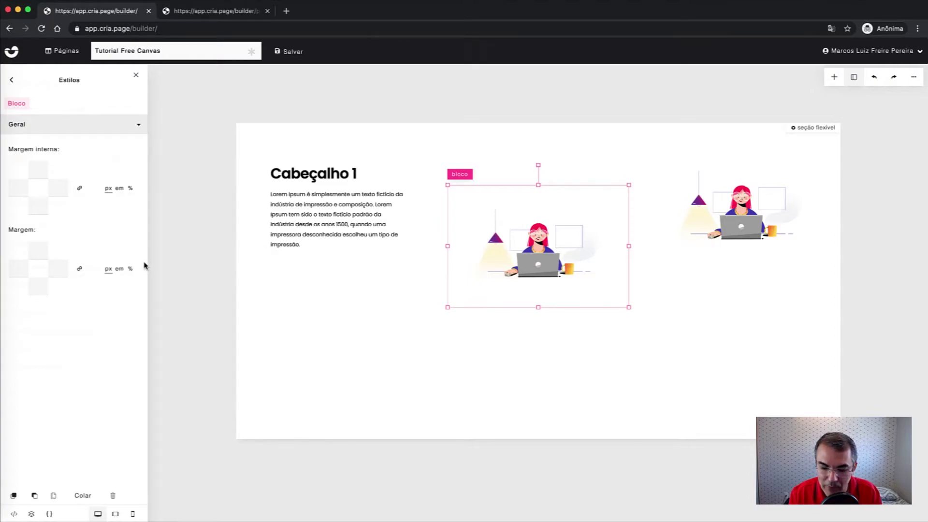
Try the -100 px left margin once more, clear it, and move the middle image back level with the rightmost image
{"action": "type", "text": "-100"}
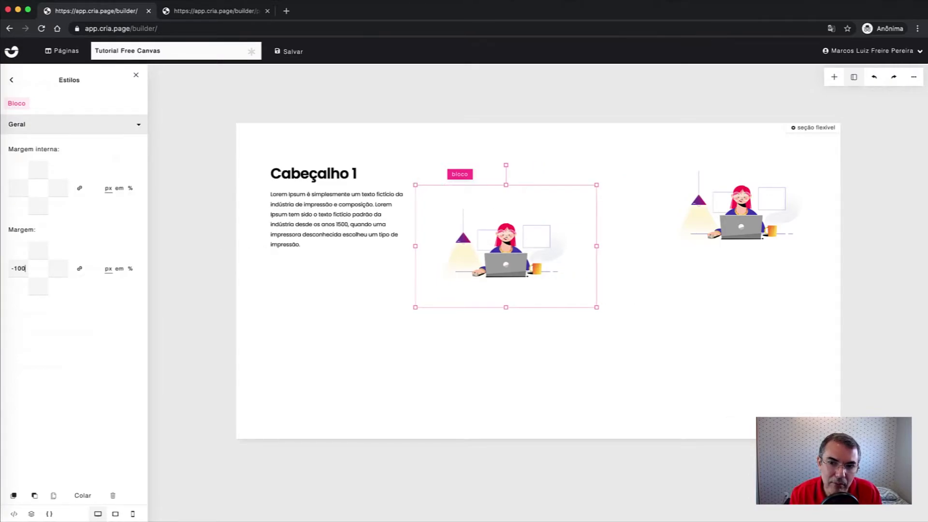
{"action": "key", "text": "BackSpace"}
{"action": "key", "text": "BackSpace"}
{"action": "key", "text": "BackSpace"}
{"action": "key", "text": "BackSpace"}
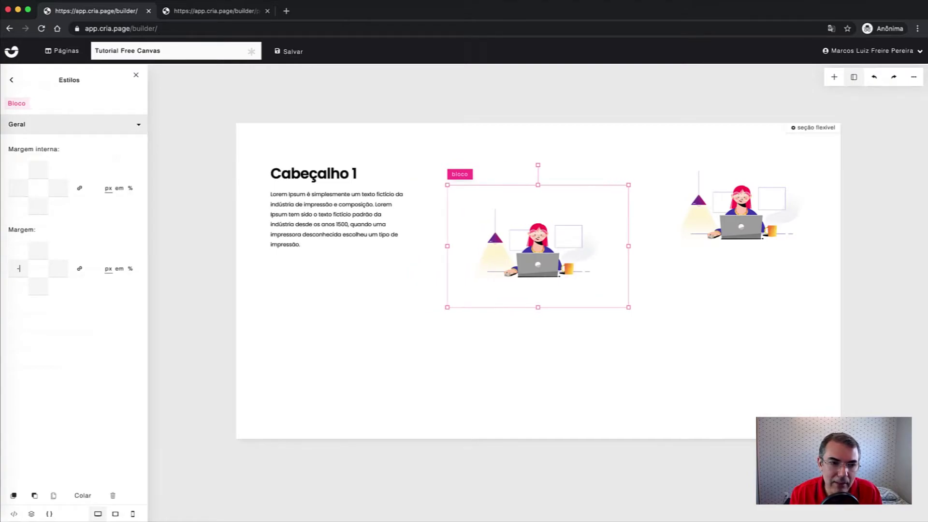
{"action": "left_click_drag", "start_coordinate": [533, 242], "coordinate": [535, 204]}
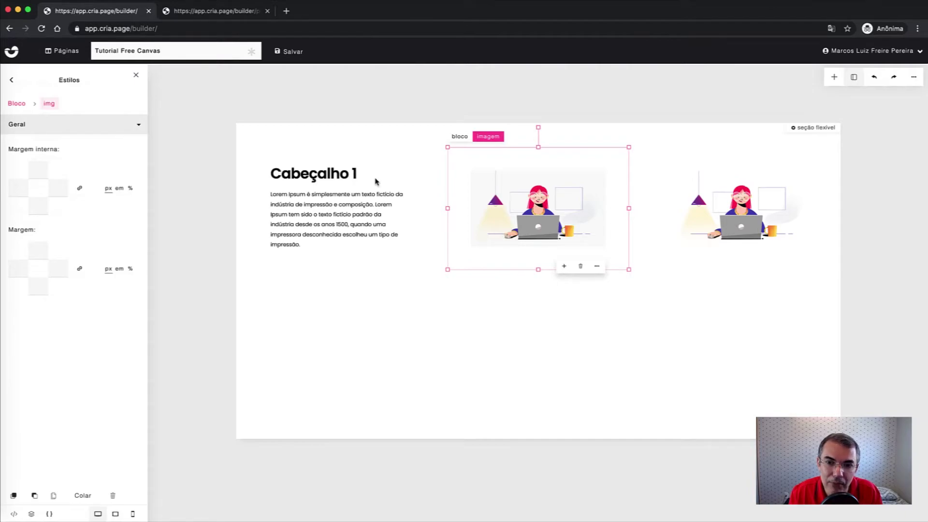
{"action": "mouse_move", "coordinate": [536, 177]}
{"action": "left_mouse_down"}
{"action": "mouse_move", "coordinate": [518, 178]}
{"action": "mouse_move", "coordinate": [536, 179]}
{"action": "left_mouse_up"}
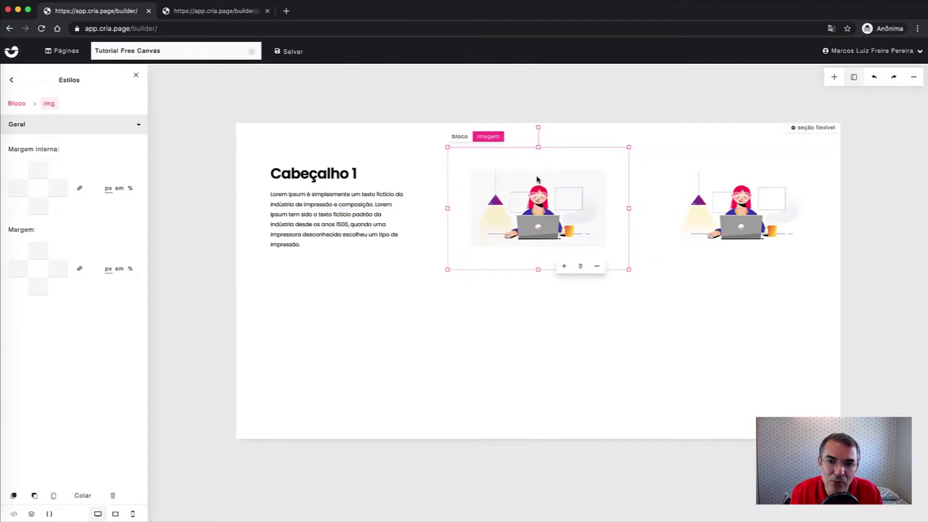
Following the Creme Hidratante preview, move the text block down and inward and stagger the two images diagonally in the section's right half
{"action": "left_click", "coordinate": [227, 11]}
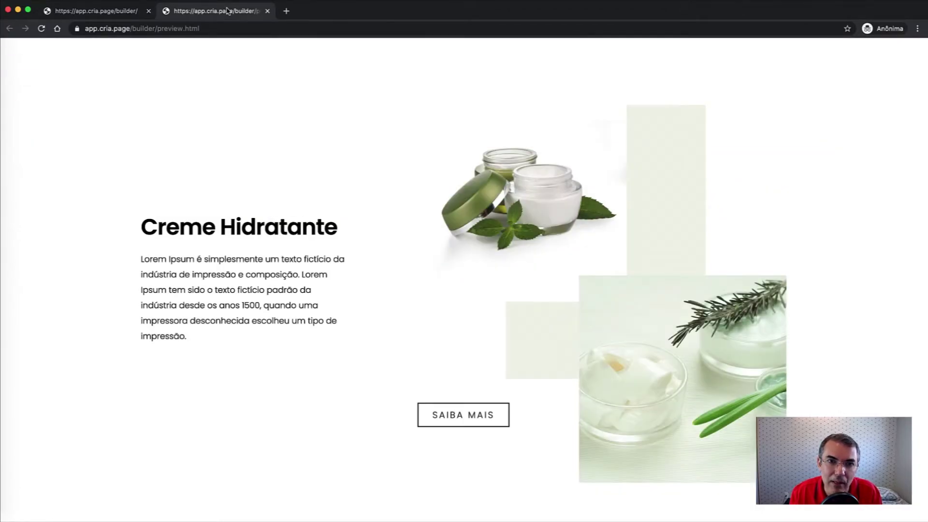
{"action": "left_click", "coordinate": [89, 12]}
{"action": "left_click_drag", "start_coordinate": [350, 180], "coordinate": [398, 248]}
{"action": "left_click_drag", "start_coordinate": [549, 200], "coordinate": [645, 217]}
{"action": "left_click_drag", "start_coordinate": [747, 220], "coordinate": [730, 327]}
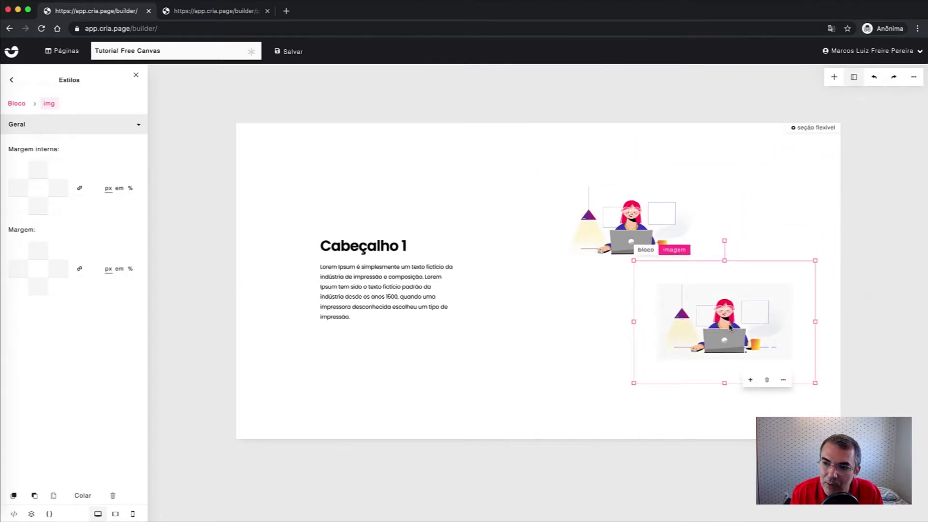
{"action": "left_click", "coordinate": [761, 233]}
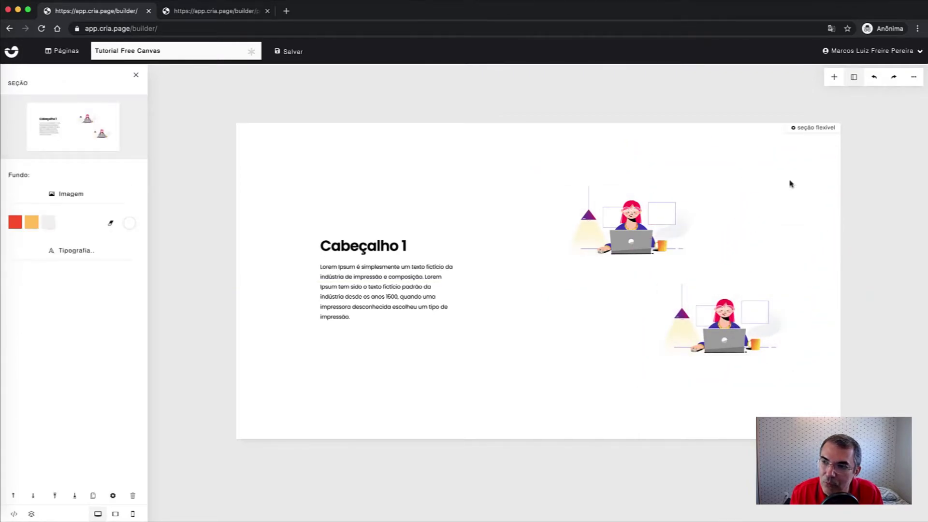
Create an empty block filled with the palette orange beside the lower image by adding a Parágrafo element and deleting its text
{"action": "left_click", "coordinate": [834, 78]}
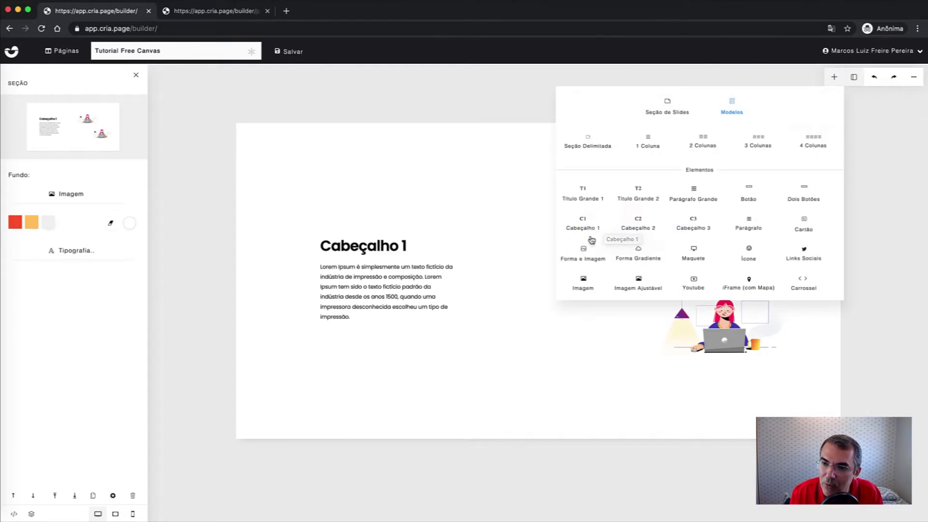
{"action": "left_click", "coordinate": [749, 222]}
{"action": "left_click_drag", "start_coordinate": [535, 242], "coordinate": [602, 306]}
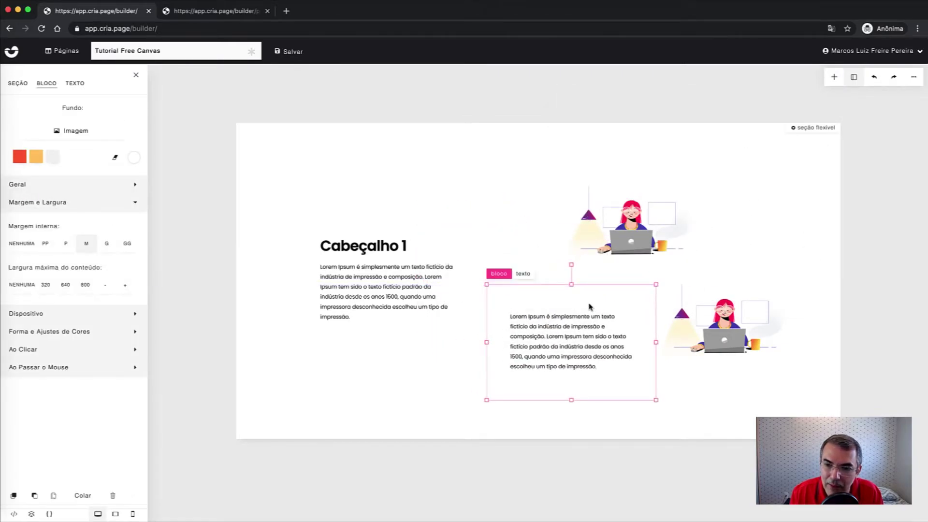
{"action": "left_click", "coordinate": [545, 341]}
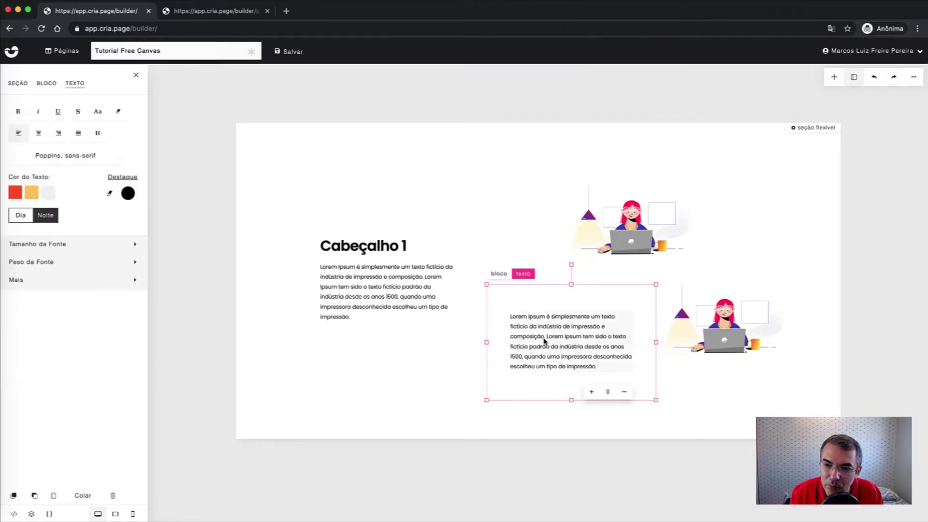
{"action": "left_click", "coordinate": [607, 391]}
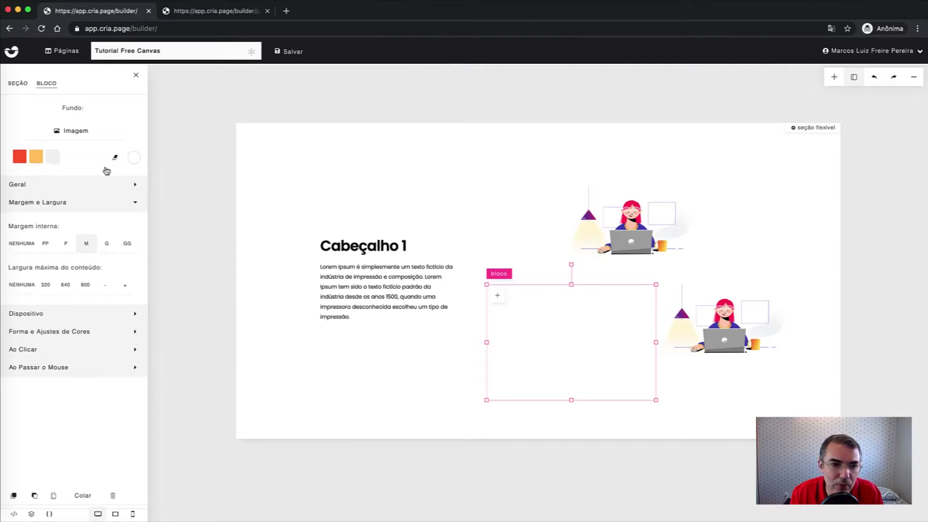
{"action": "left_click", "coordinate": [36, 158]}
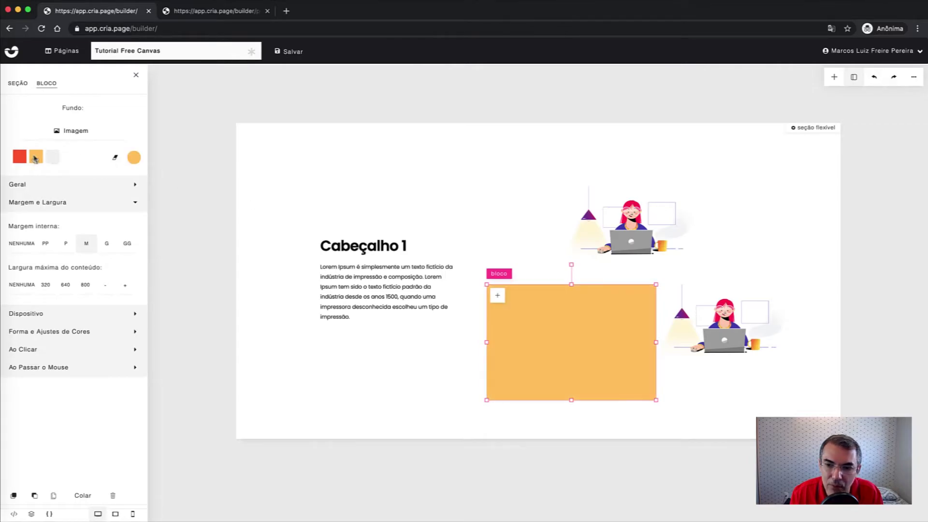
{"action": "left_click", "coordinate": [467, 181]}
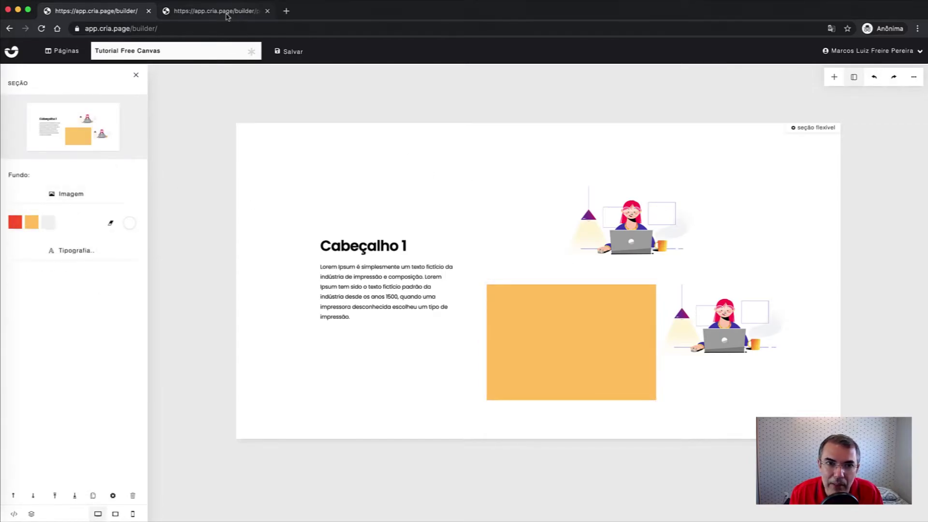
Sample the colour of the tall pale rectangle in the Creme Hidratante preview with the screen colour picker
{"action": "left_click", "coordinate": [229, 17]}
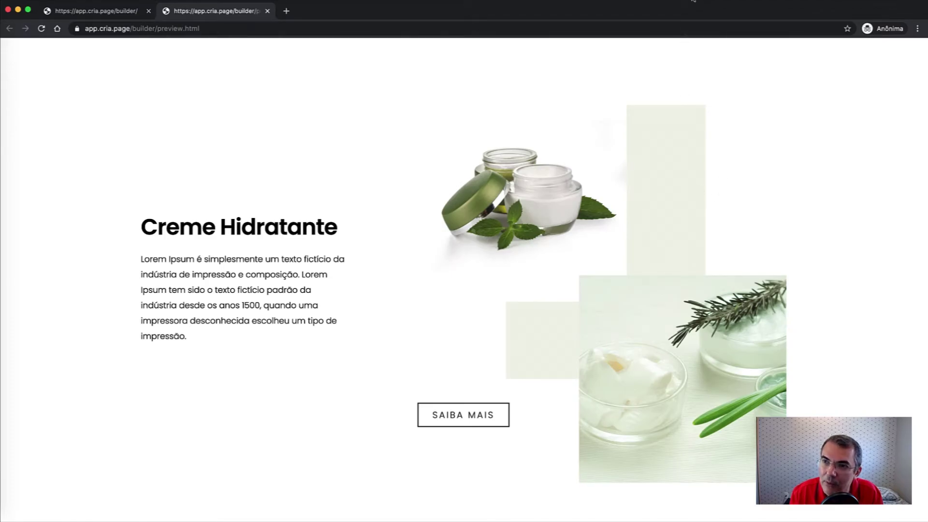
{"action": "left_click", "coordinate": [692, 1]}
{"action": "left_click", "coordinate": [697, 12]}
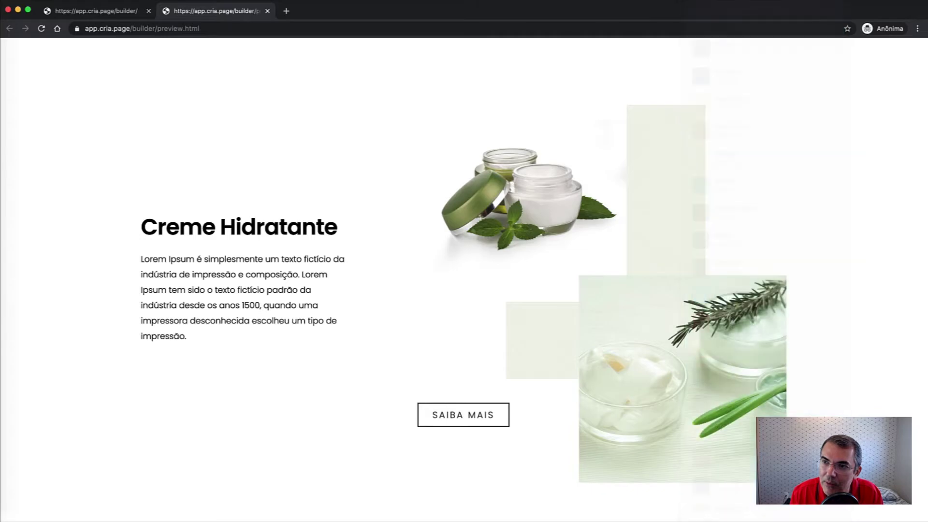
{"action": "left_click", "coordinate": [678, 139]}
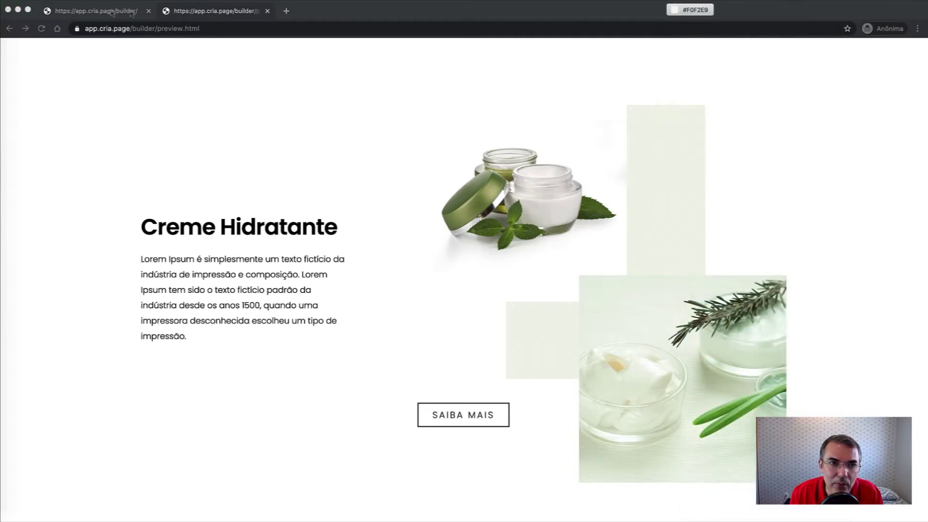
Back in the page builder, set the orange block's background colour to #F0F2E9
{"action": "left_click", "coordinate": [96, 12]}
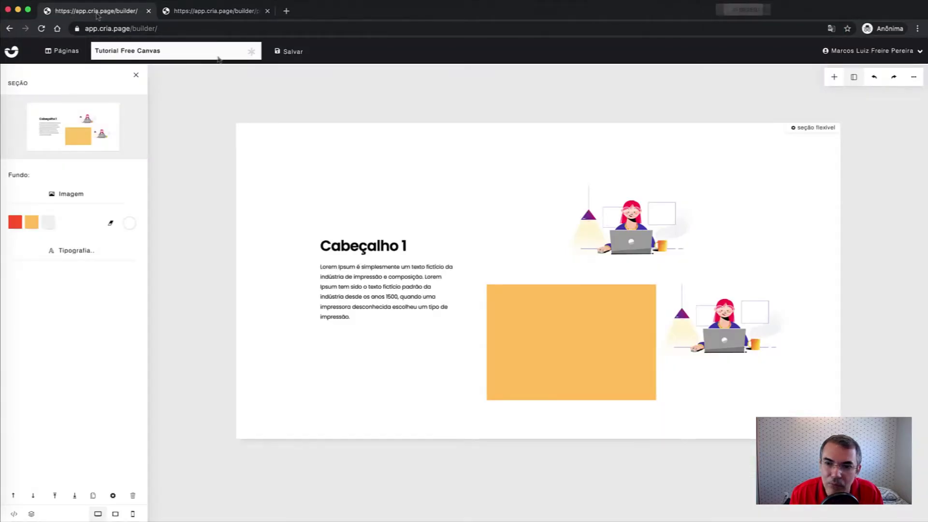
{"action": "left_click", "coordinate": [509, 345]}
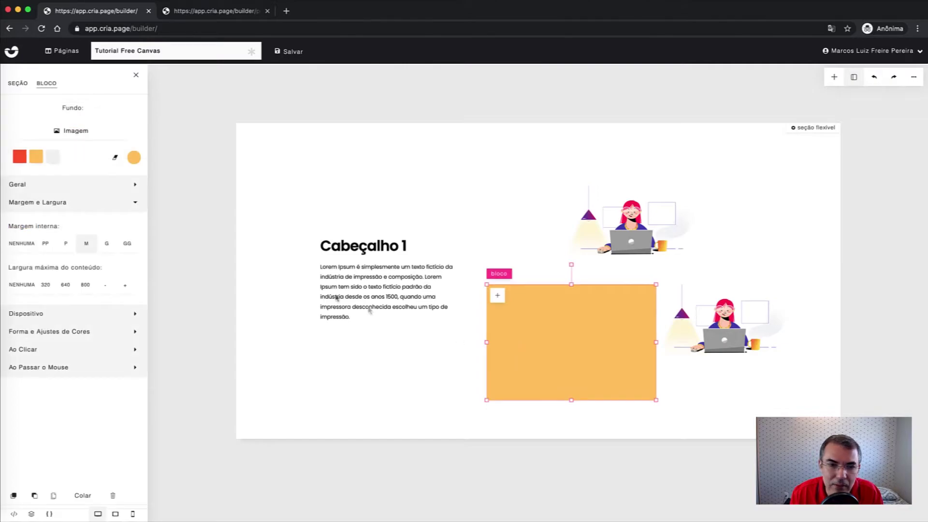
{"action": "left_click", "coordinate": [134, 160]}
{"action": "left_click", "coordinate": [199, 297]}
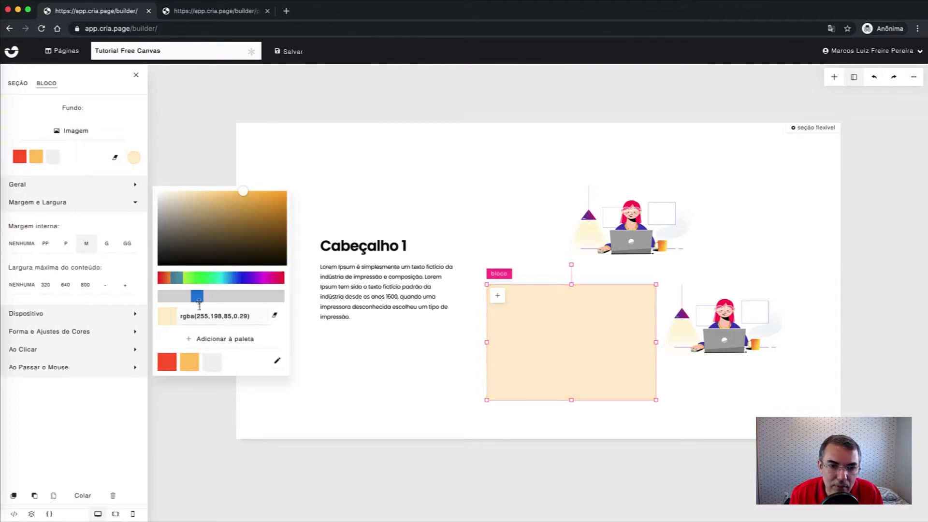
{"action": "left_click", "coordinate": [274, 315]}
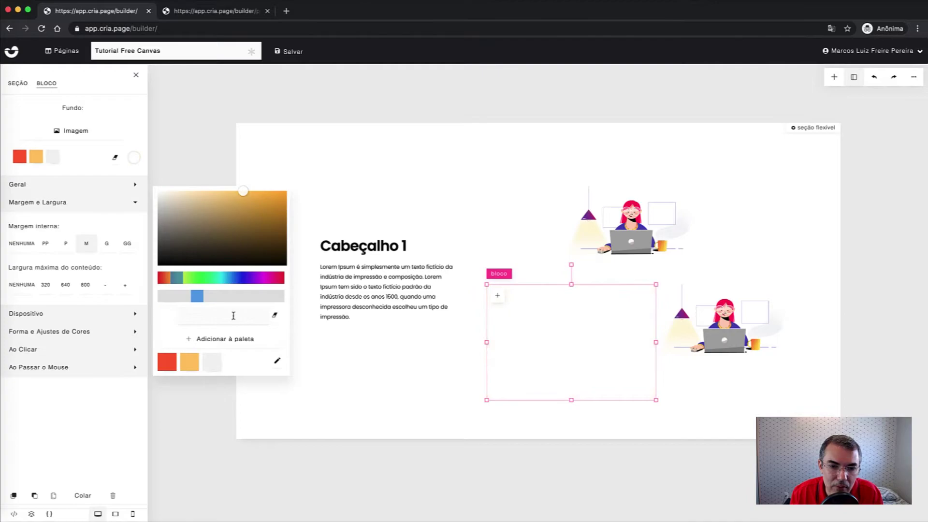
{"action": "type", "text": "#F0F2E9"}
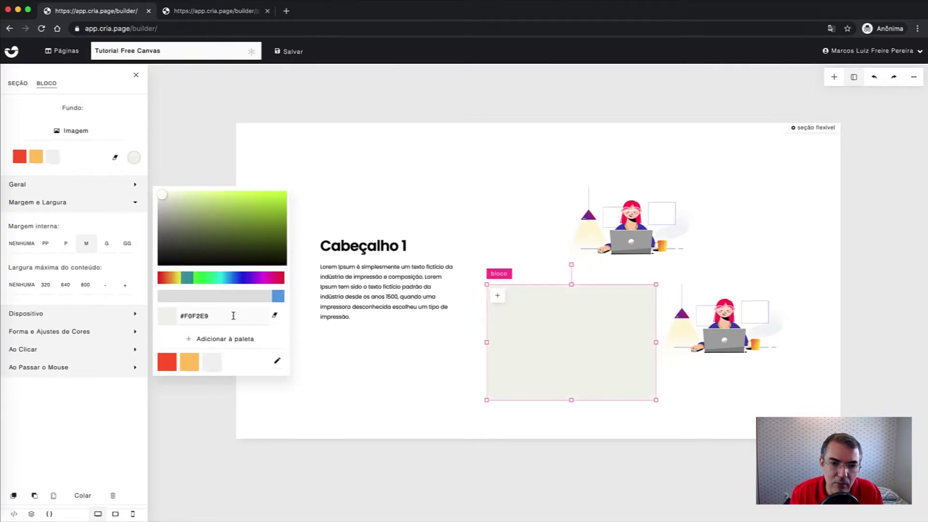
Reshape the pale block into a narrower, taller rectangle and position it between the two images, overlapping both
{"action": "left_click", "coordinate": [561, 333]}
{"action": "left_click_drag", "start_coordinate": [562, 334], "coordinate": [666, 273]}
{"action": "left_click_drag", "start_coordinate": [760, 280], "coordinate": [716, 279]}
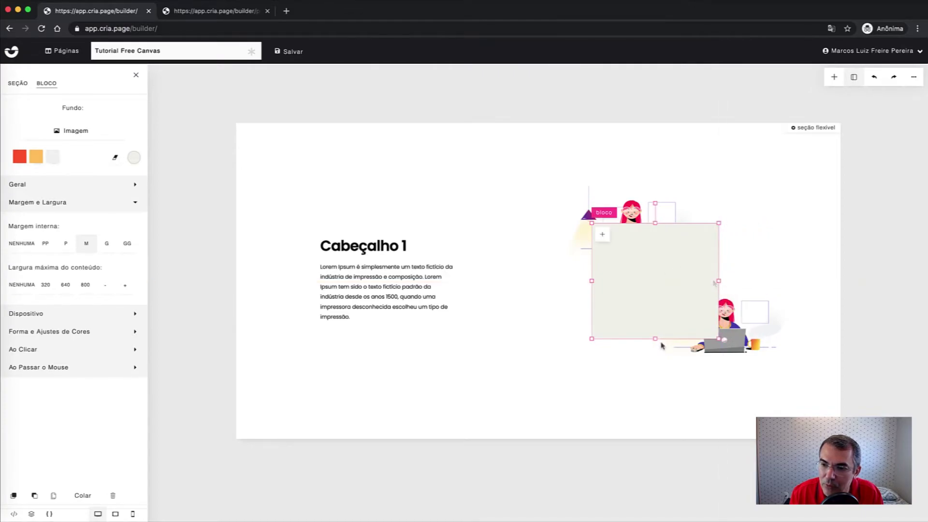
{"action": "left_click_drag", "start_coordinate": [655, 338], "coordinate": [655, 378]}
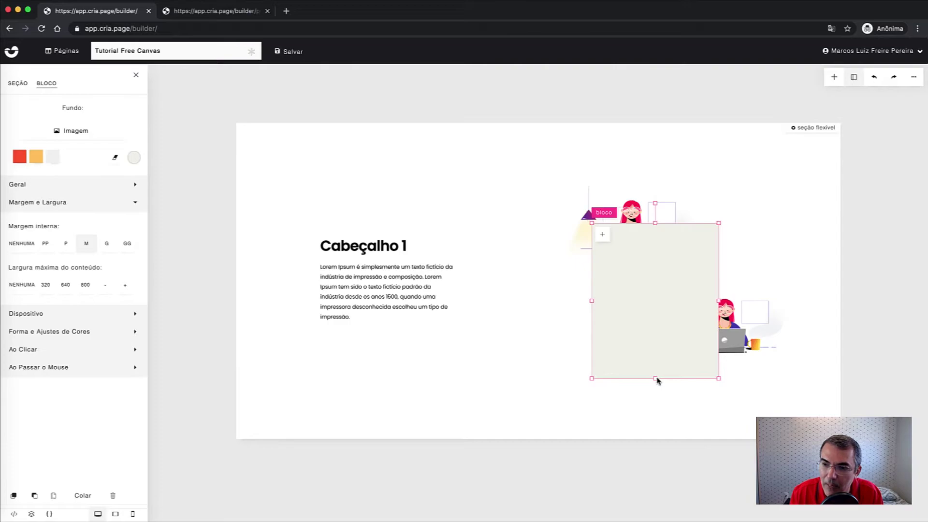
{"action": "left_click_drag", "start_coordinate": [655, 222], "coordinate": [655, 208]}
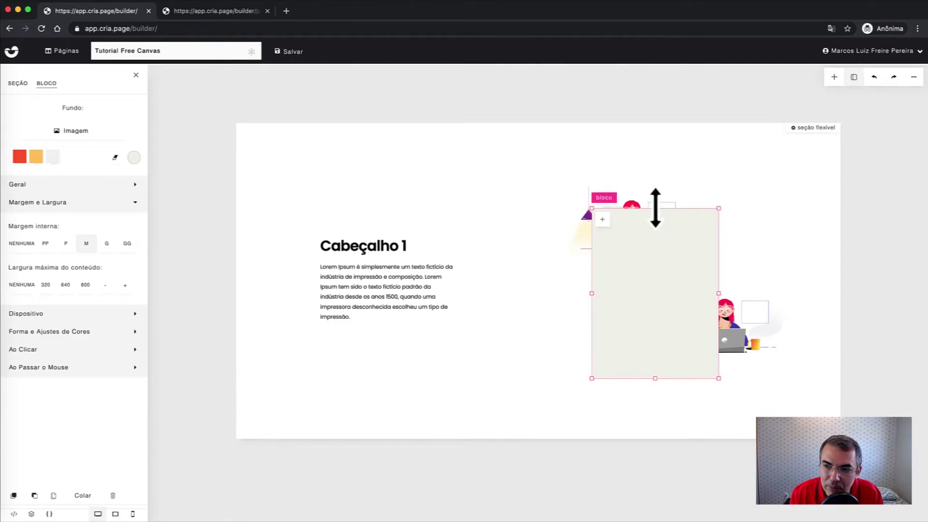
{"action": "left_click_drag", "start_coordinate": [661, 257], "coordinate": [674, 244]}
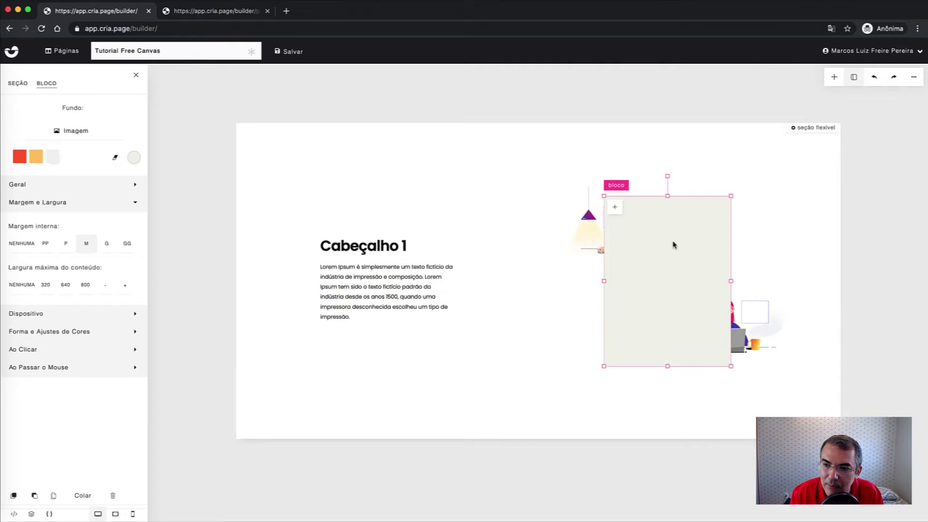
Reposition the upper image over the pale rectangle's upper-left corner and bring it in front of the rectangle
{"action": "left_click", "coordinate": [585, 234]}
{"action": "left_click_drag", "start_coordinate": [586, 234], "coordinate": [63, 453]}
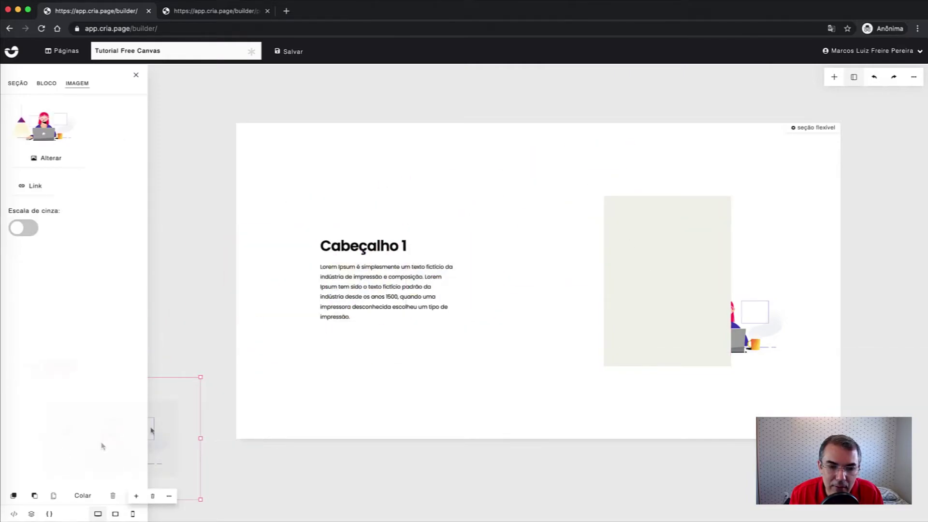
{"action": "left_click_drag", "start_coordinate": [168, 418], "coordinate": [383, 352]}
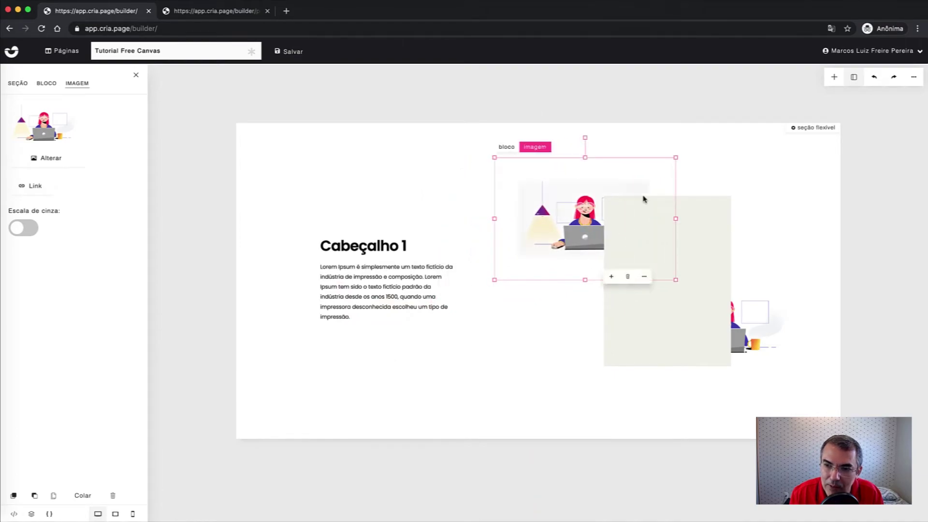
{"action": "left_click", "coordinate": [15, 496]}
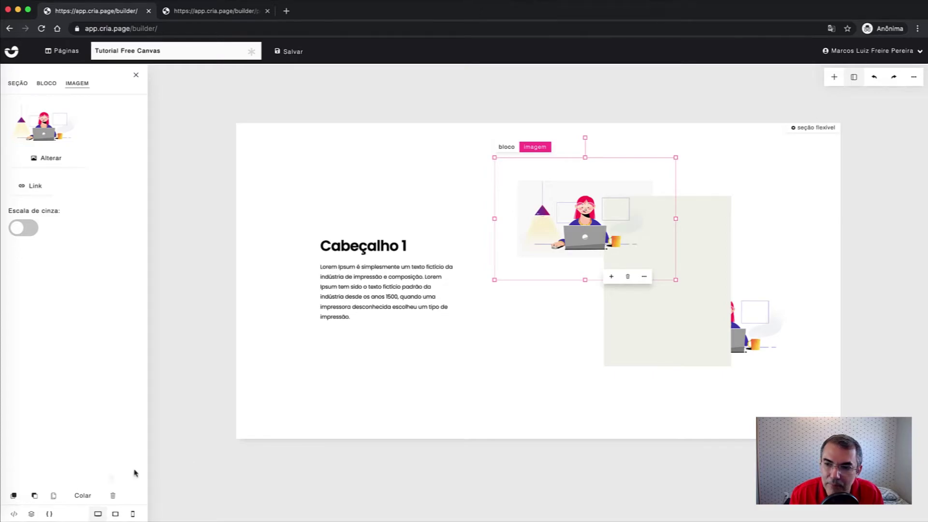
Bring the lower image in front of the pale rectangle and shift the upper image slightly right and up
{"action": "left_click", "coordinate": [764, 318]}
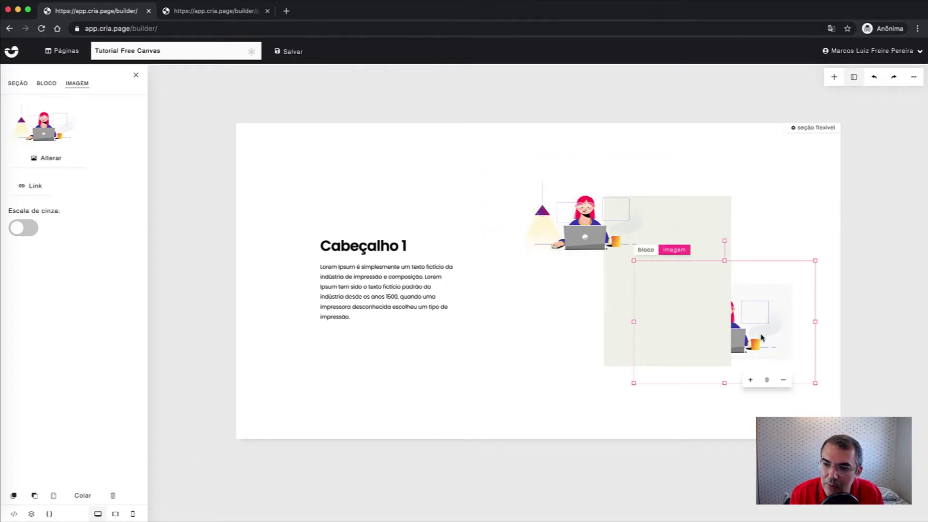
{"action": "left_click", "coordinate": [14, 498]}
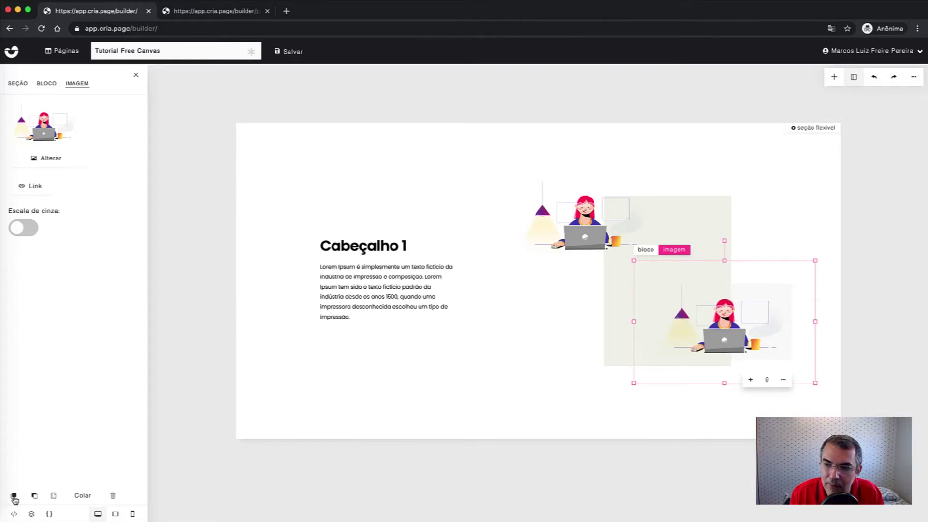
{"action": "left_click_drag", "start_coordinate": [585, 236], "coordinate": [599, 231]}
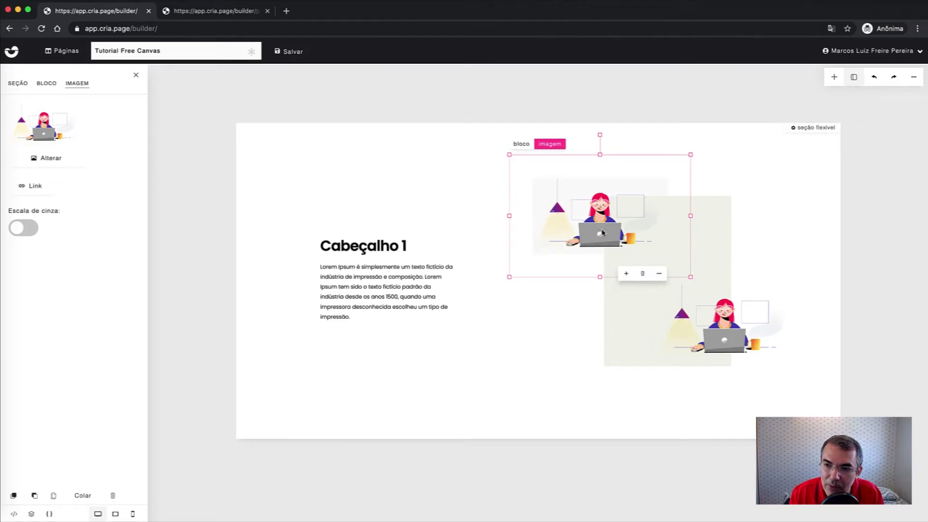
{"action": "left_click_drag", "start_coordinate": [576, 299], "coordinate": [599, 226]}
Check the Creme Hidratante preview and replace the upper image with the cream jar and mint leaves picture from the gallery
{"action": "left_click", "coordinate": [212, 11]}
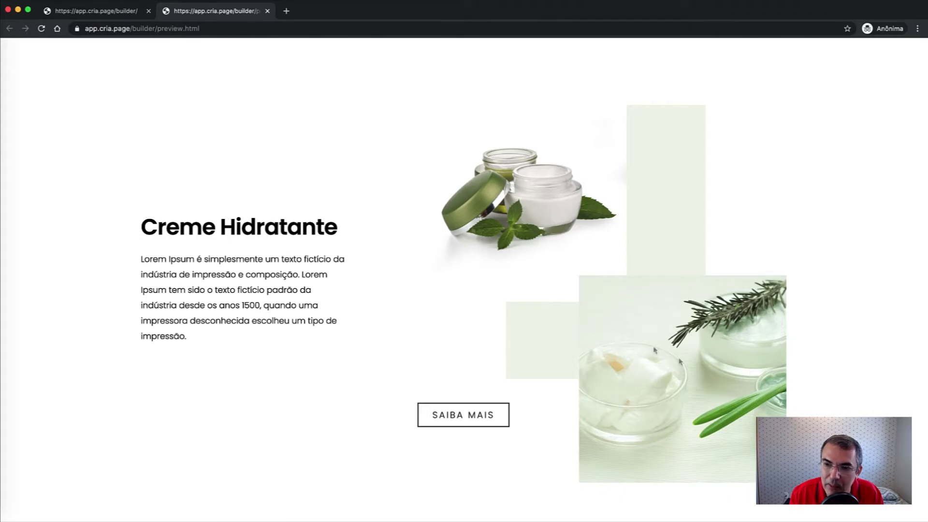
{"action": "left_click", "coordinate": [105, 15]}
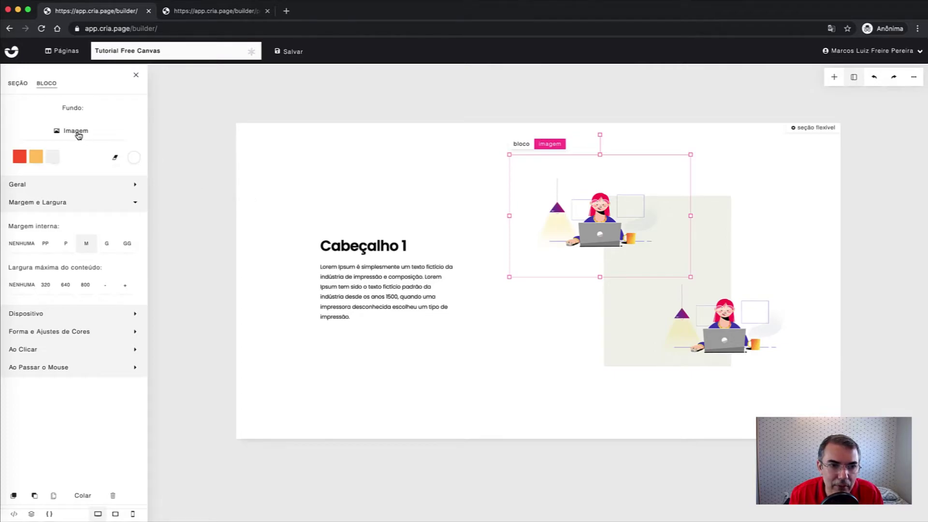
{"action": "left_click", "coordinate": [601, 231]}
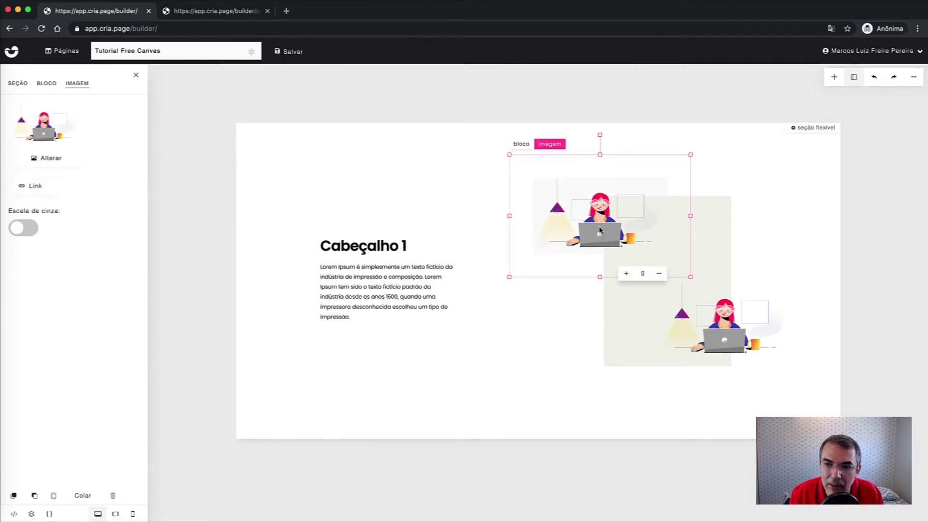
{"action": "left_click", "coordinate": [52, 158]}
{"action": "left_click", "coordinate": [77, 194]}
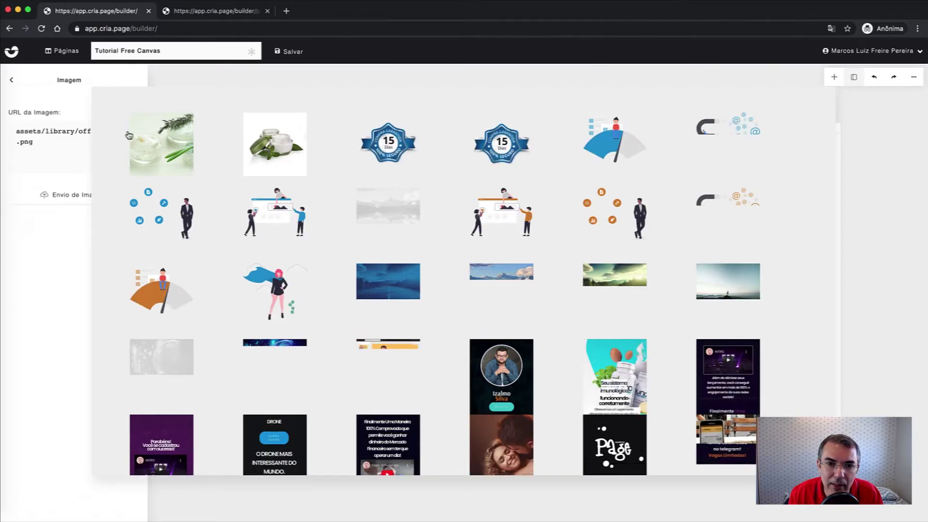
{"action": "left_click", "coordinate": [130, 135]}
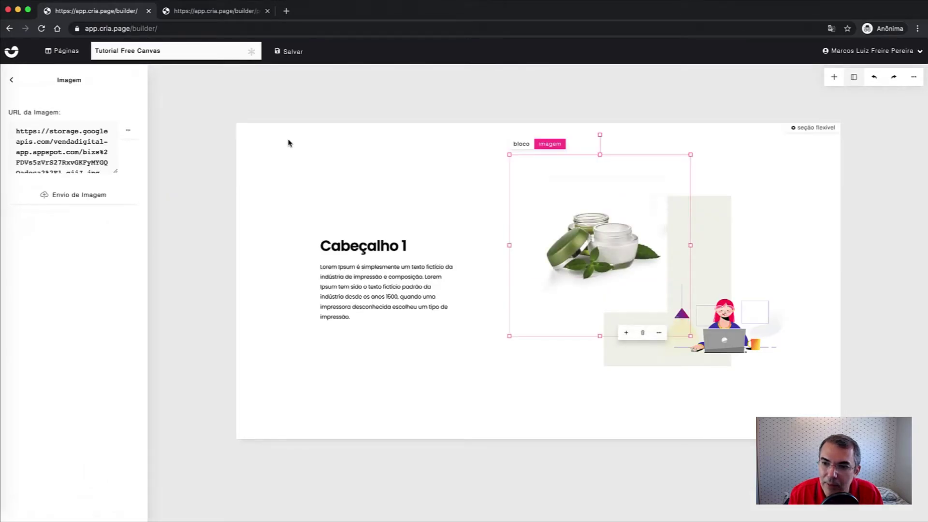
Move the lower image slightly left and down and replace it with the gallery picture of cream bowls and rosemary
{"action": "left_click", "coordinate": [726, 316]}
{"action": "mouse_move", "coordinate": [726, 316]}
{"action": "left_mouse_down"}
{"action": "mouse_move", "coordinate": [709, 317]}
{"action": "mouse_move", "coordinate": [655, 254]}
{"action": "mouse_move", "coordinate": [712, 327]}
{"action": "left_mouse_up"}
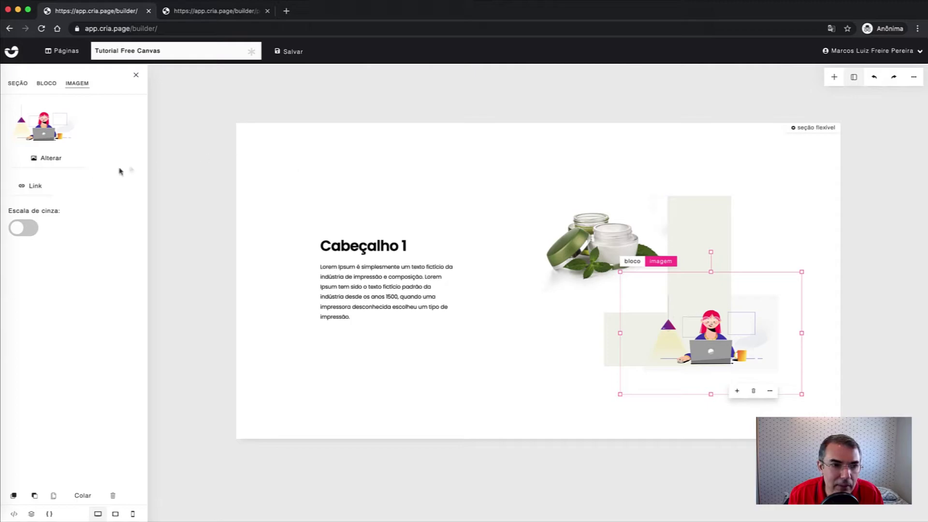
{"action": "left_click", "coordinate": [51, 158]}
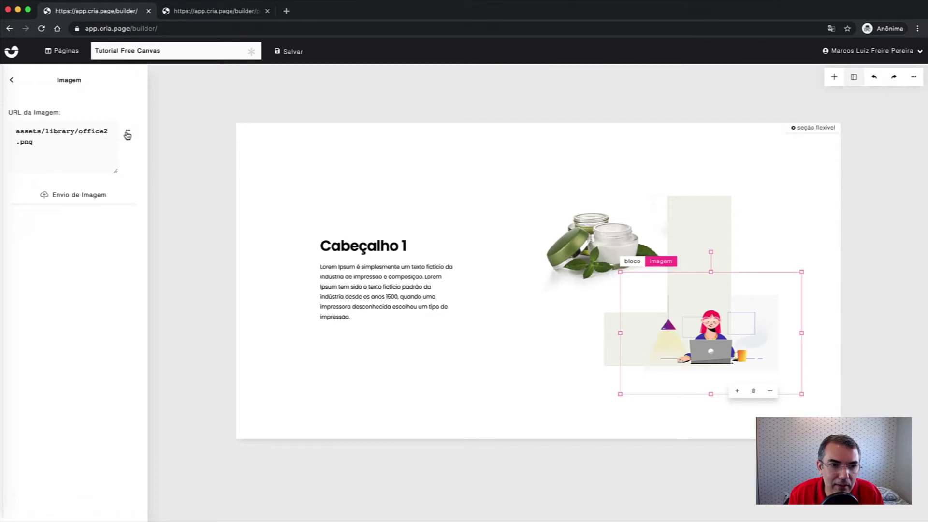
{"action": "left_click", "coordinate": [128, 135]}
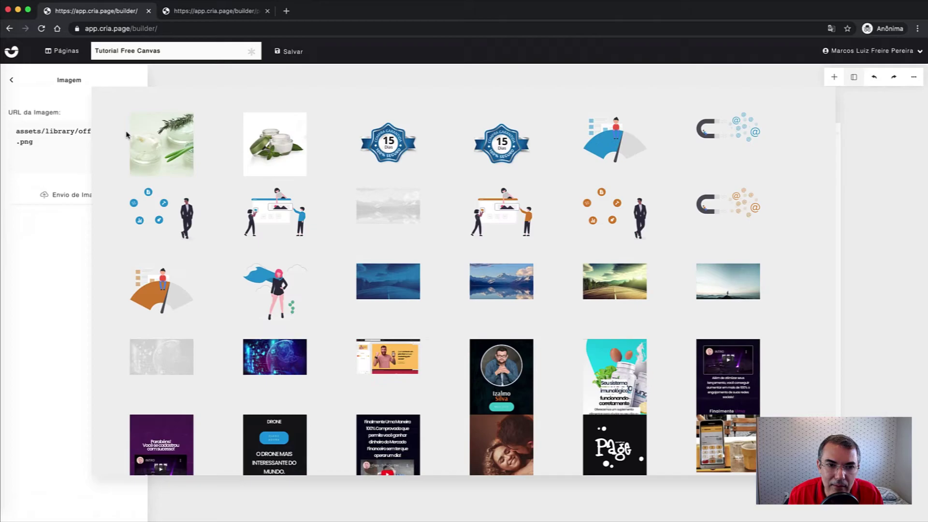
{"action": "left_click", "coordinate": [161, 147]}
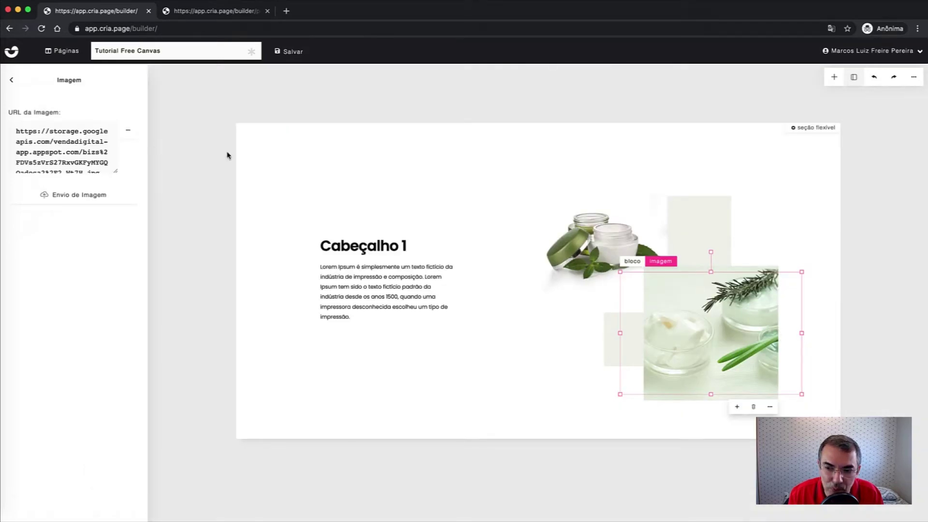
Compare the layout with the Creme Hidratante preview and nudge the cream jar image slightly upward
{"action": "left_click", "coordinate": [442, 187]}
{"action": "left_click_drag", "start_coordinate": [441, 187], "coordinate": [347, 140]}
{"action": "left_click", "coordinate": [239, 15]}
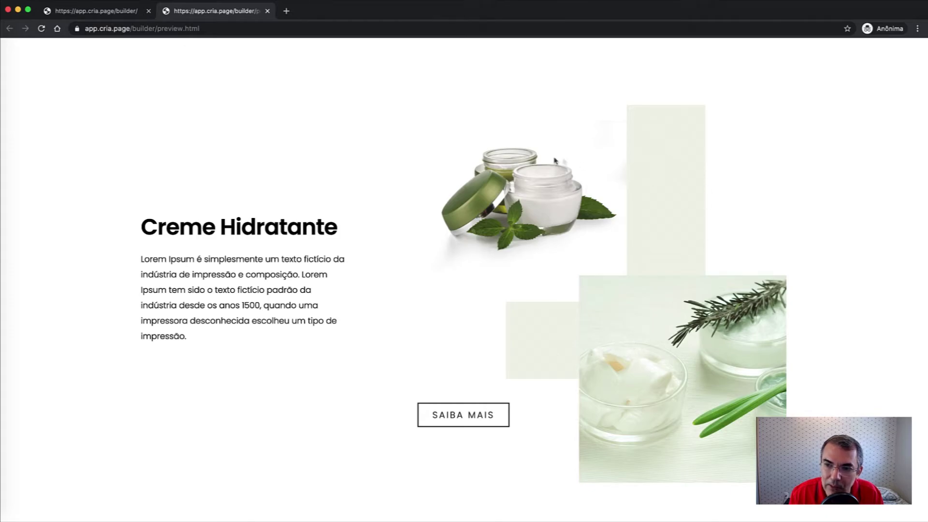
{"action": "left_click", "coordinate": [116, 14]}
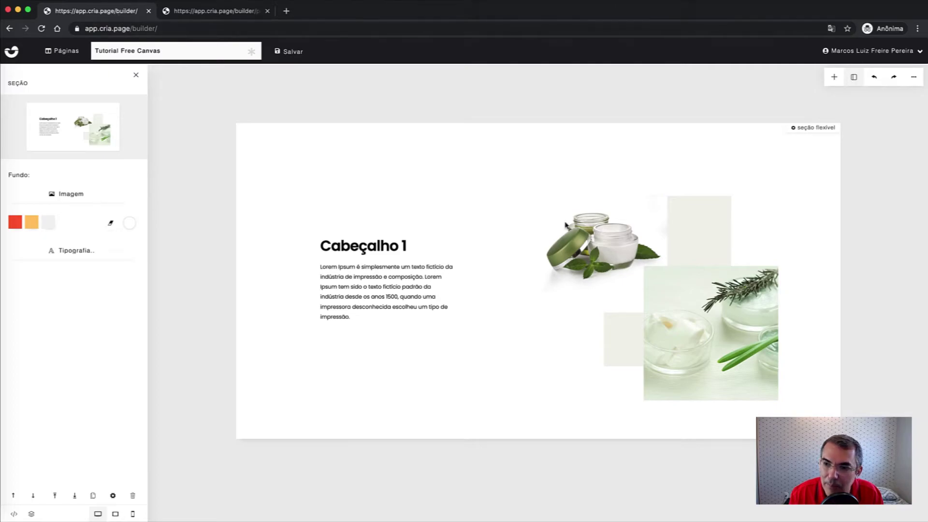
{"action": "left_click_drag", "start_coordinate": [611, 245], "coordinate": [614, 231]}
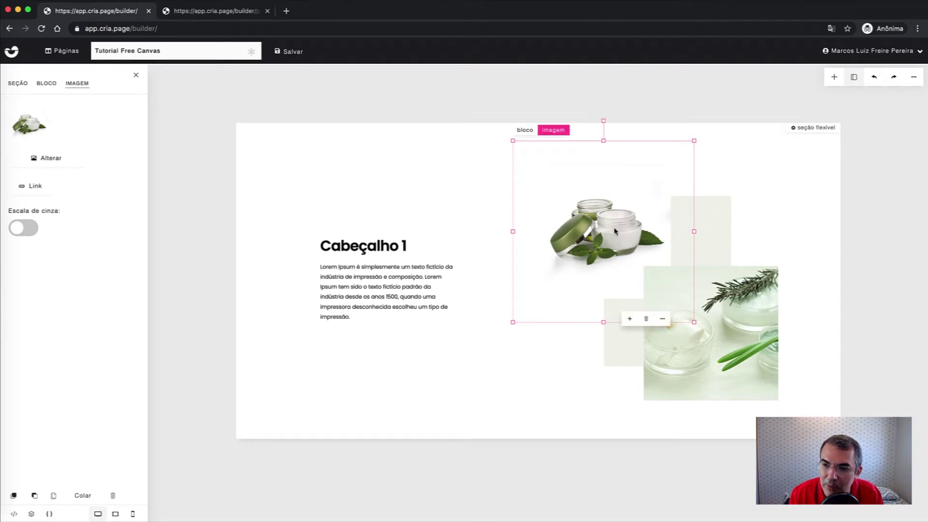
{"action": "left_click", "coordinate": [497, 338]}
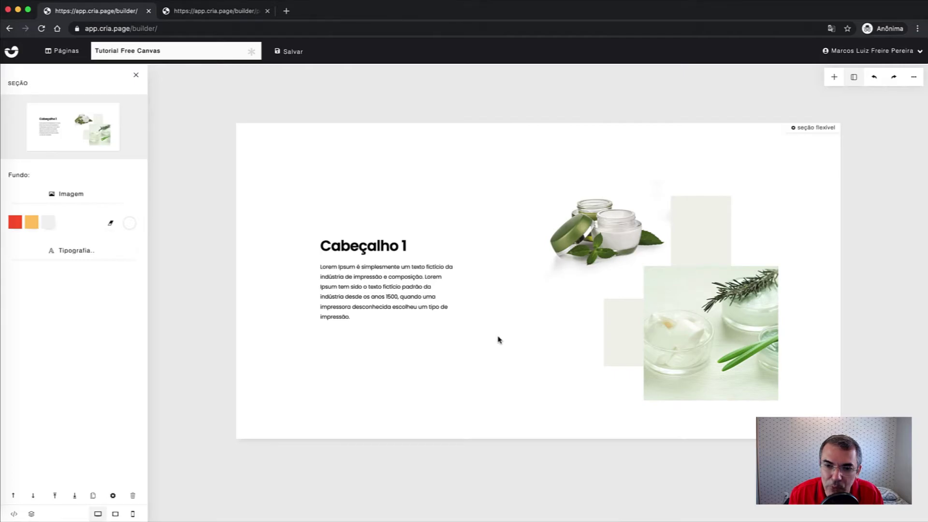
Following the preview, move the text block slightly closer to the images and change its heading to Creme Hidratante
{"action": "left_click", "coordinate": [216, 12]}
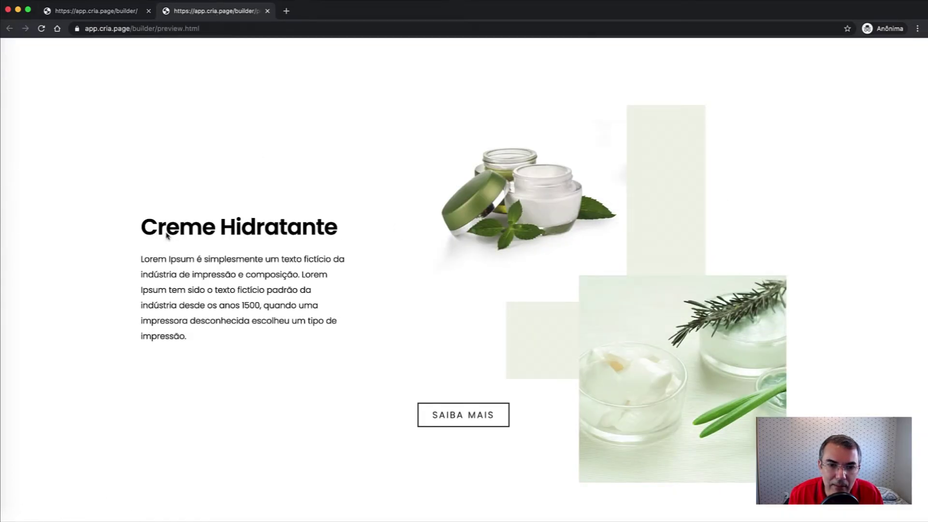
{"action": "left_click", "coordinate": [115, 16]}
{"action": "left_click_drag", "start_coordinate": [388, 250], "coordinate": [336, 246]}
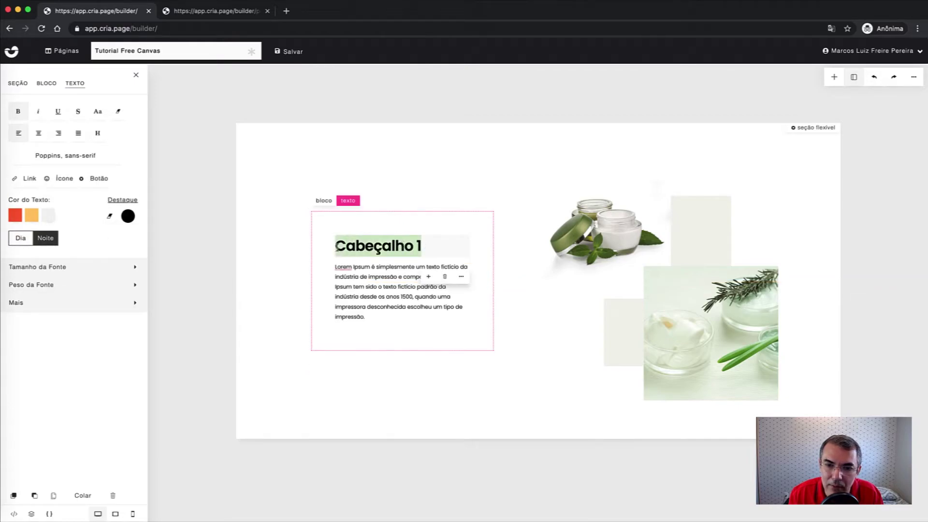
{"action": "type", "text": "Cer"}
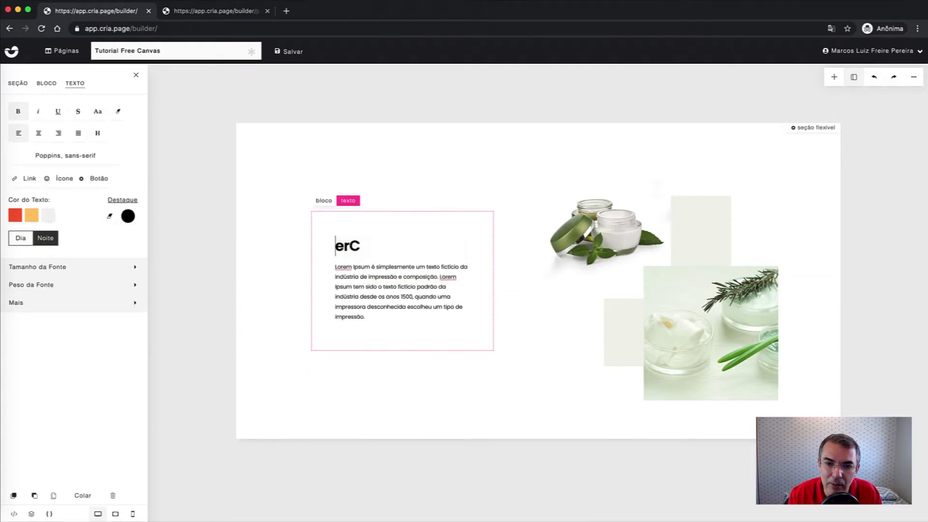
{"action": "key", "text": "BackSpace"}
{"action": "key", "text": "BackSpace"}
{"action": "key", "text": "BackSpace"}
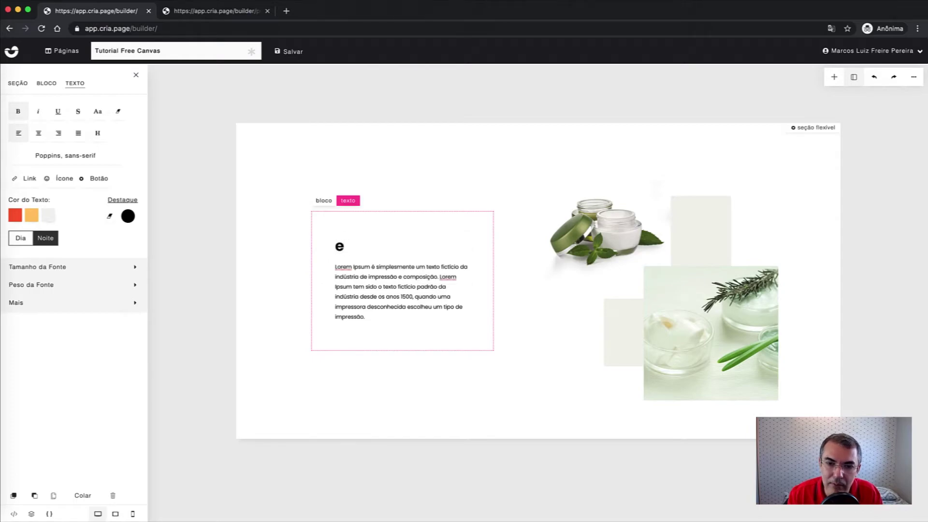
{"action": "type", "text": "Creme H"}
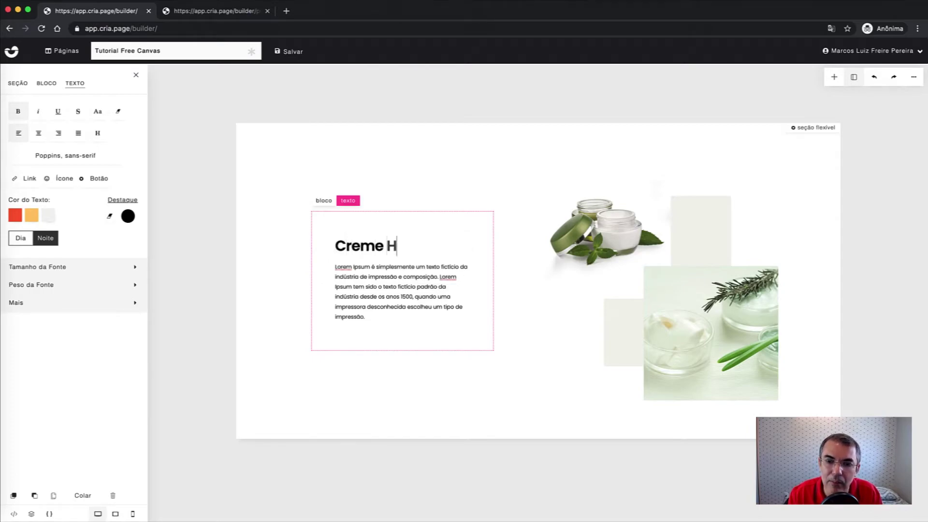
{"action": "type", "text": "idratante"}
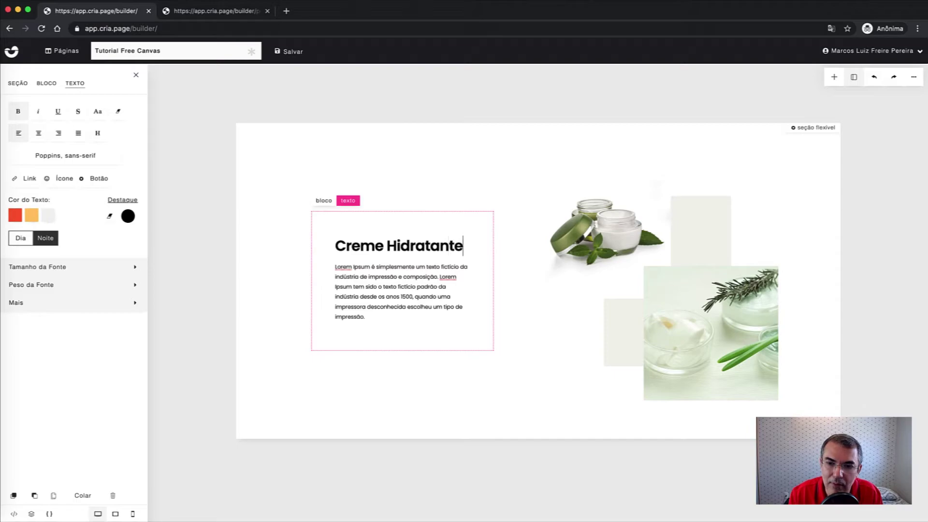
{"action": "left_click", "coordinate": [317, 371]}
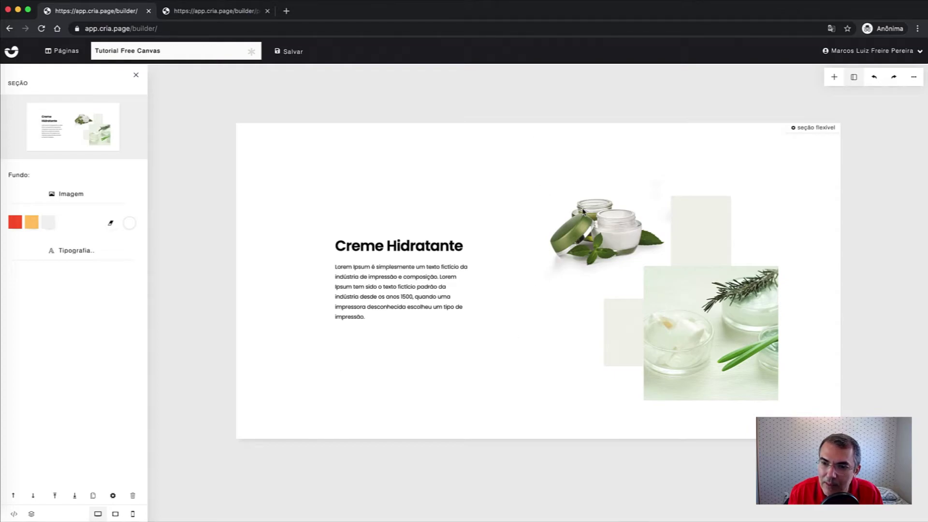
Check how the section is laid out in the tablet and mobile views and return to the desktop view
{"action": "left_click", "coordinate": [582, 211]}
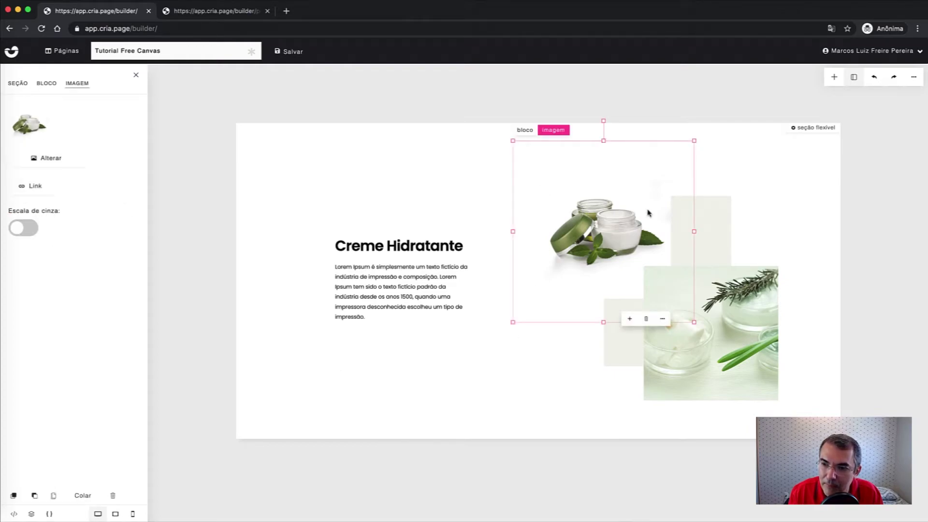
{"action": "left_click", "coordinate": [578, 362]}
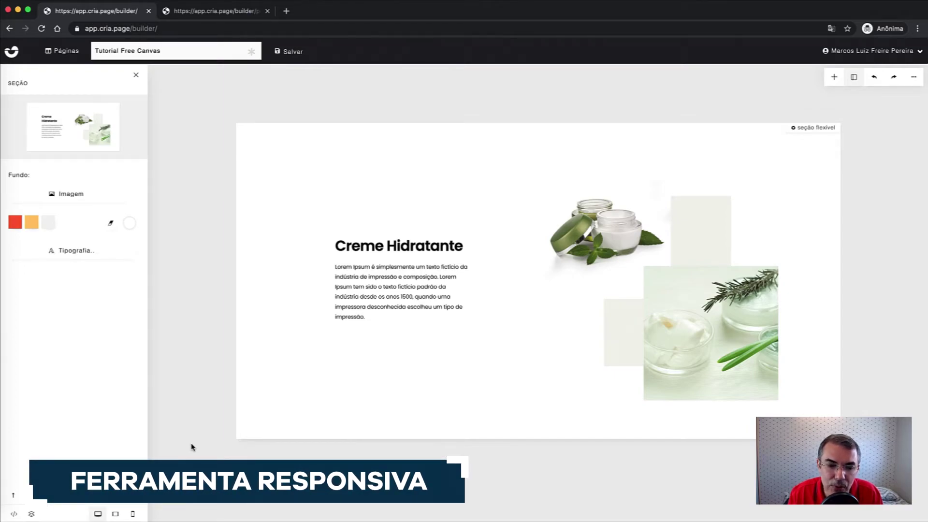
{"action": "left_click", "coordinate": [116, 514]}
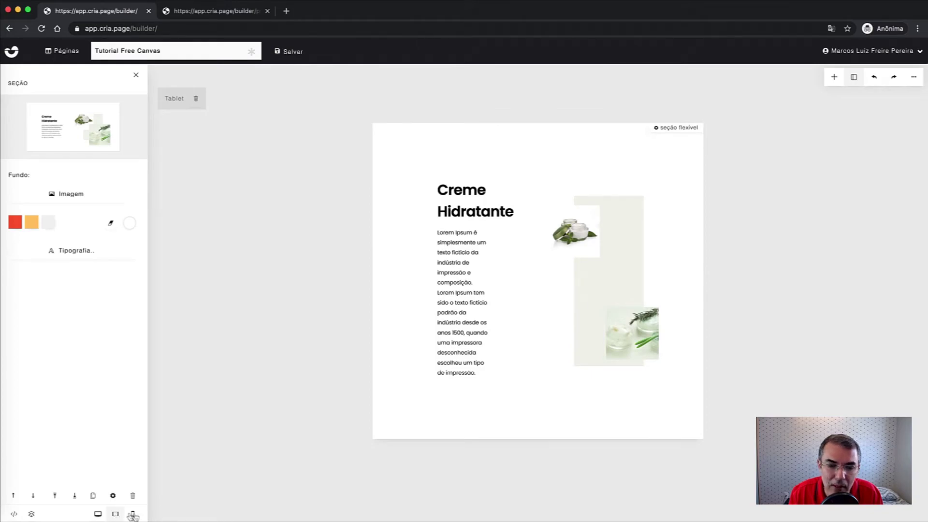
{"action": "left_click", "coordinate": [133, 514]}
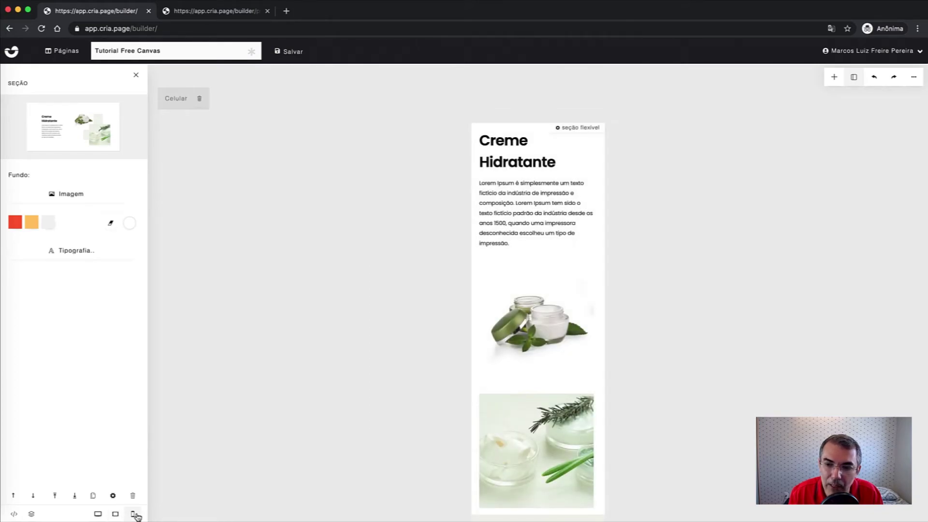
{"action": "scroll", "coordinate": [545, 349], "scroll_direction": "down", "scroll_amount": 3}
{"action": "scroll", "coordinate": [544, 350], "scroll_direction": "up", "scroll_amount": 2}
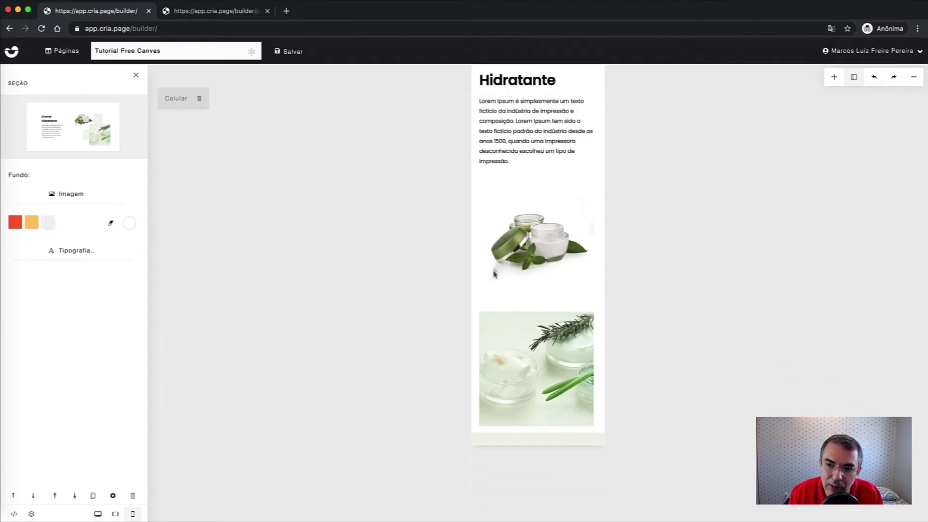
{"action": "left_click", "coordinate": [98, 514]}
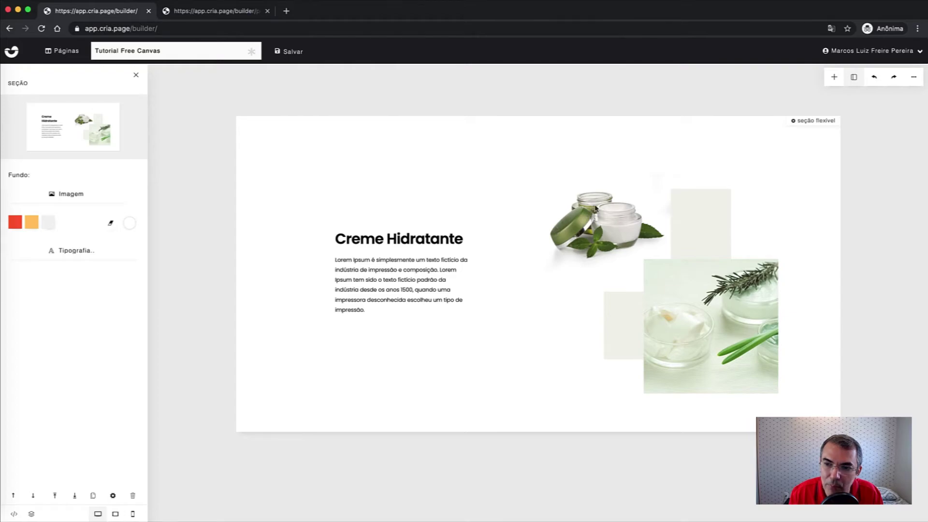
Group the two cream images and the pale rectangle together, leaving the text block out of the group
{"action": "mouse_move", "coordinate": [492, 142]}
{"action": "left_mouse_down"}
{"action": "mouse_move", "coordinate": [474, 145]}
{"action": "mouse_move", "coordinate": [665, 265]}
{"action": "mouse_move", "coordinate": [740, 333]}
{"action": "left_mouse_up"}
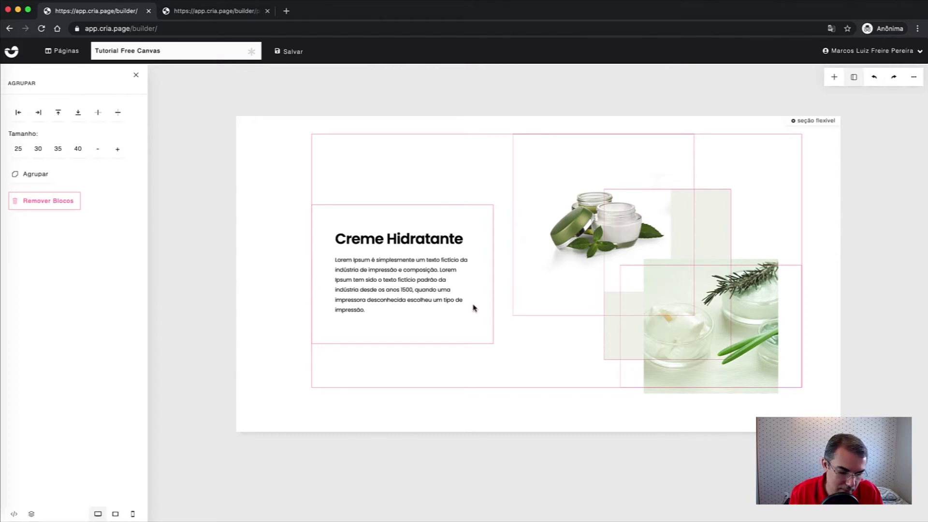
{"action": "left_click_drag", "start_coordinate": [534, 410], "coordinate": [756, 199]}
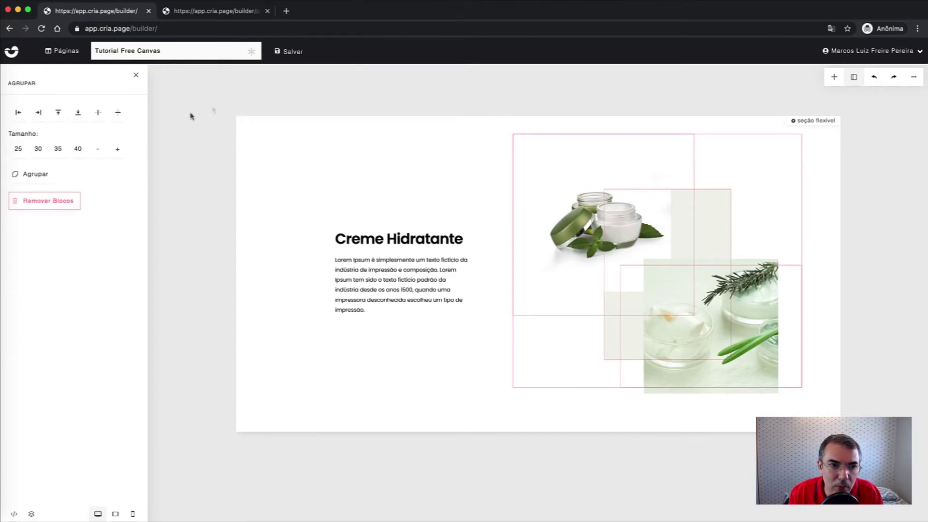
{"action": "left_click", "coordinate": [37, 175]}
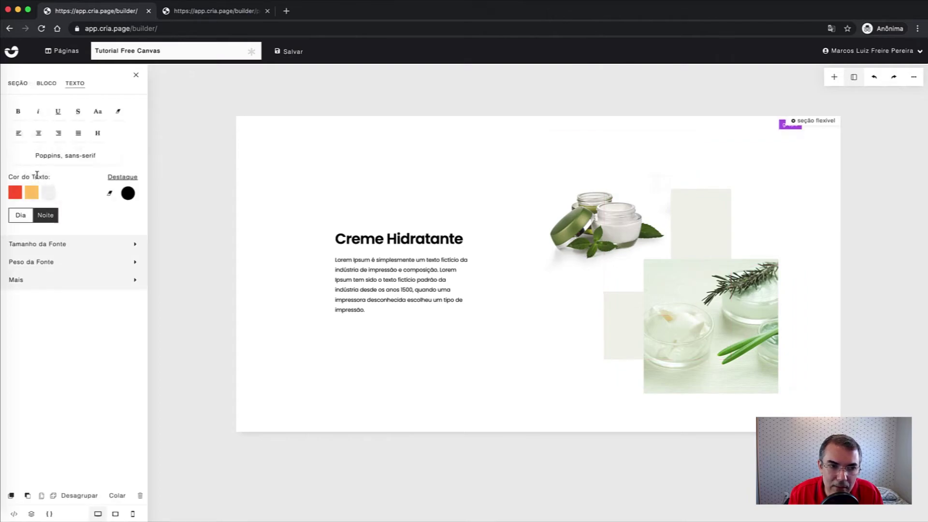
{"action": "left_click_drag", "start_coordinate": [264, 235], "coordinate": [166, 472]}
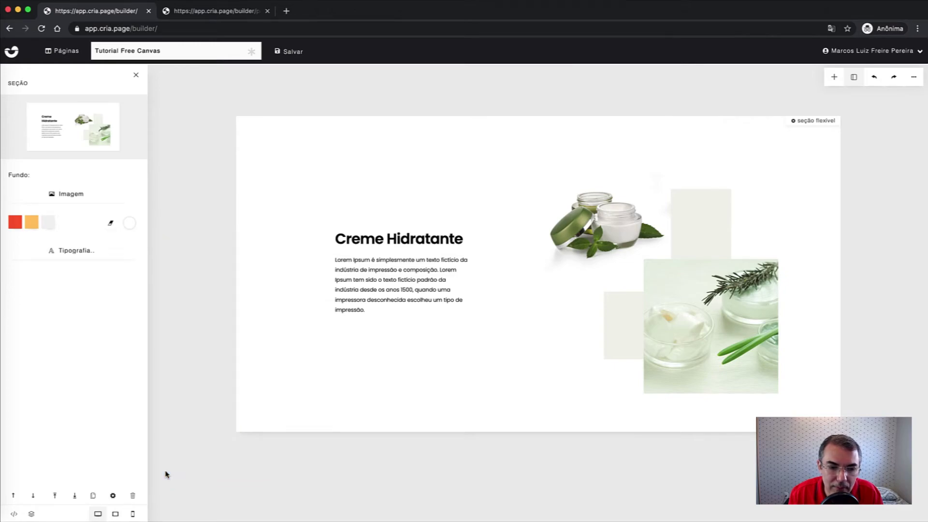
Check how the grouped images are arranged in the mobile view and return to the desktop view
{"action": "left_click", "coordinate": [133, 516]}
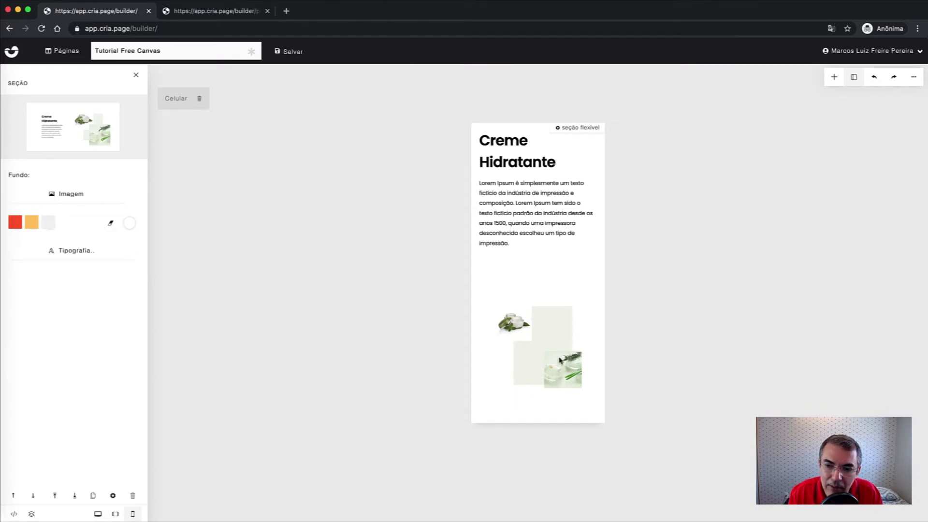
{"action": "left_click", "coordinate": [515, 324]}
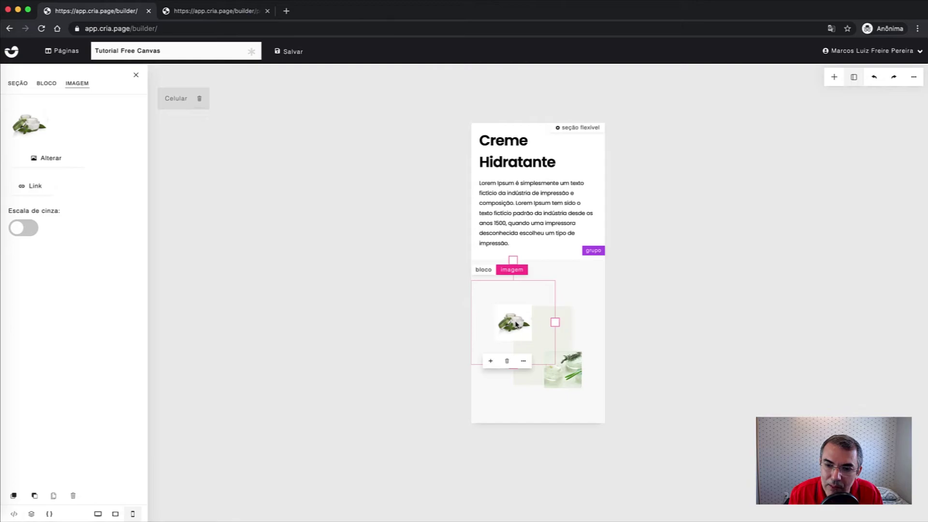
{"action": "left_click", "coordinate": [423, 352]}
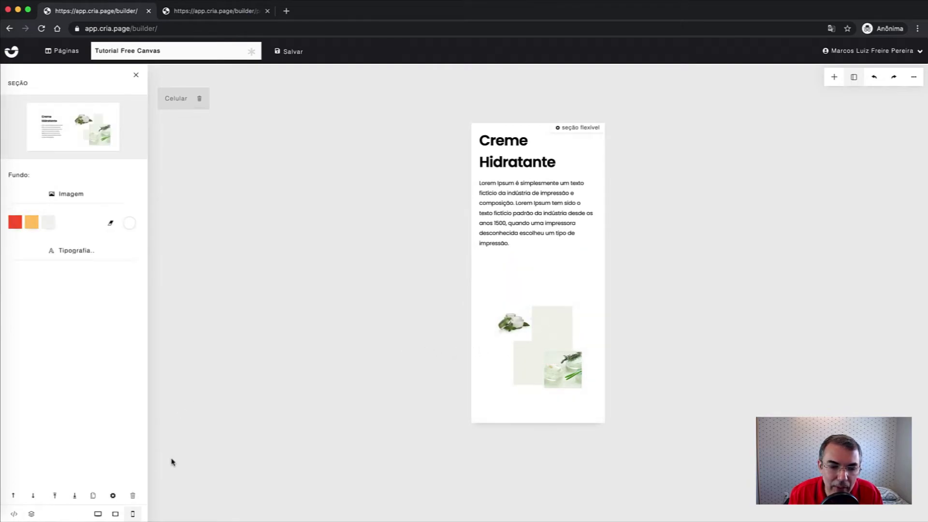
{"action": "left_click_drag", "start_coordinate": [172, 462], "coordinate": [97, 515]}
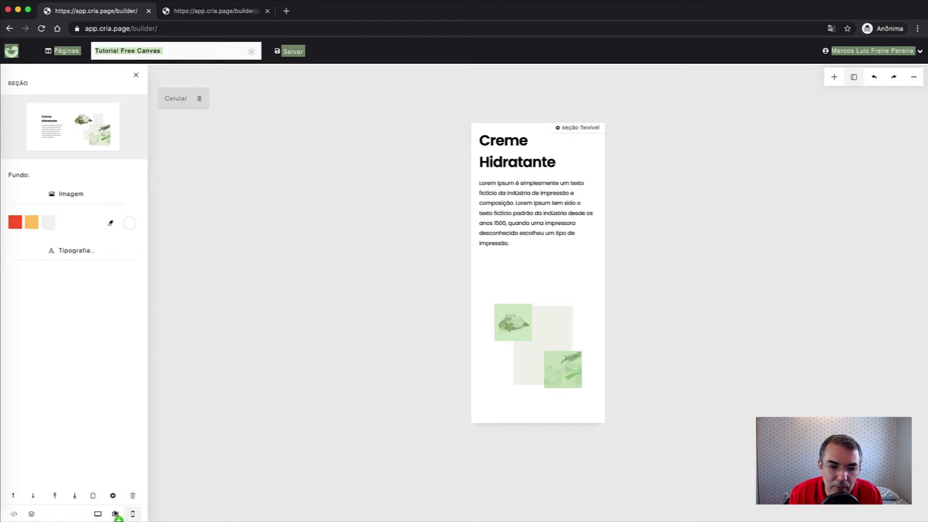
{"action": "left_click_drag", "start_coordinate": [96, 503], "coordinate": [181, 498]}
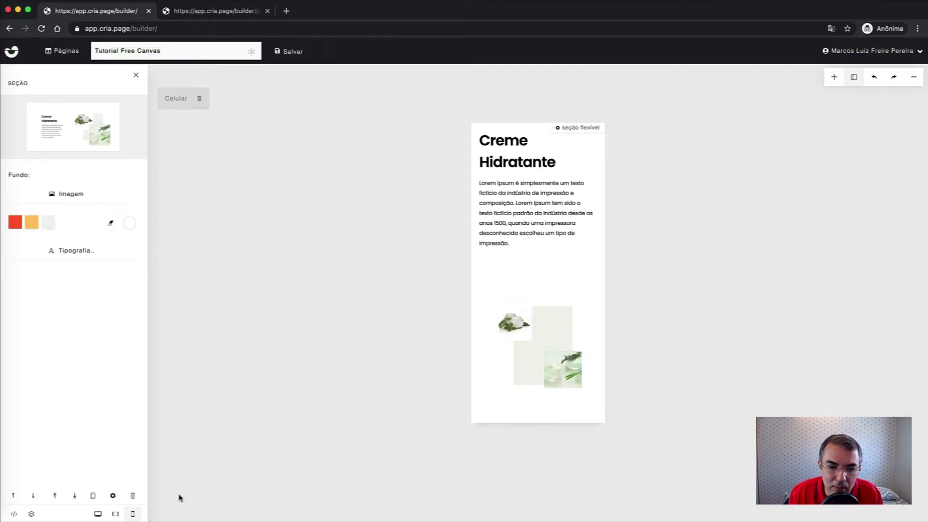
{"action": "left_click", "coordinate": [98, 514]}
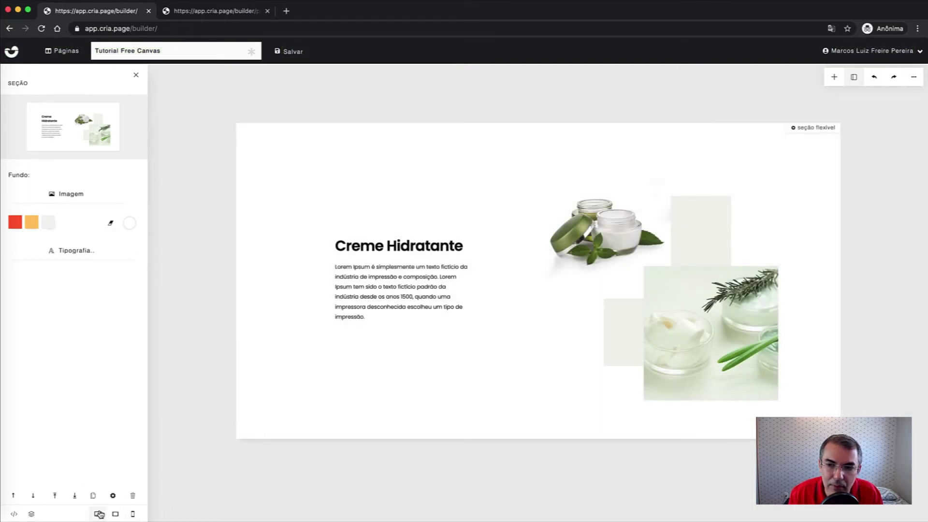
Set the inner margin of both cream image blocks to PP, starting with the cream jar image
{"action": "left_click", "coordinate": [600, 258]}
{"action": "left_click", "coordinate": [526, 131]}
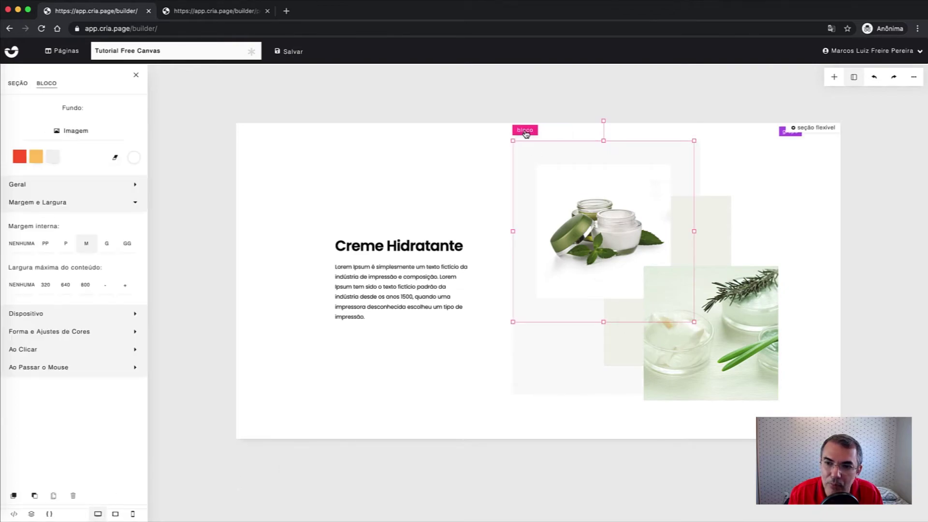
{"action": "left_click", "coordinate": [46, 245]}
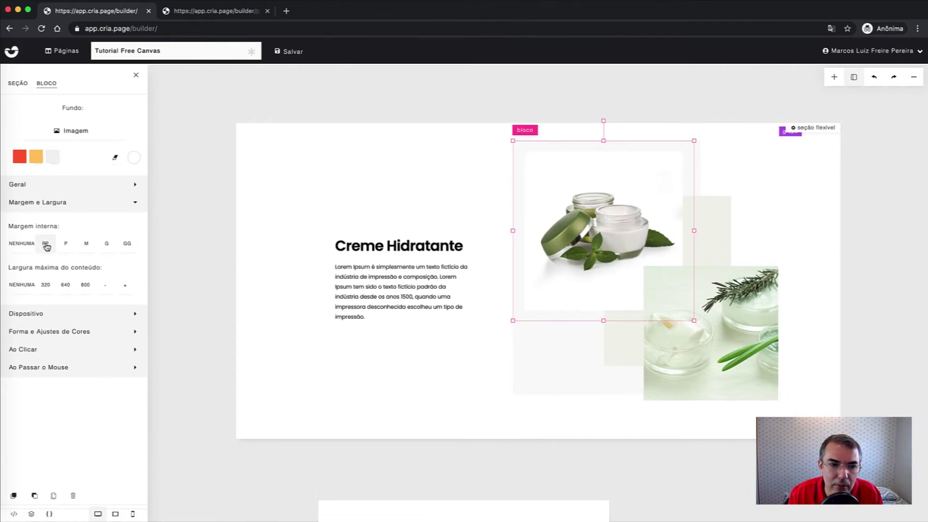
{"action": "left_click", "coordinate": [681, 378]}
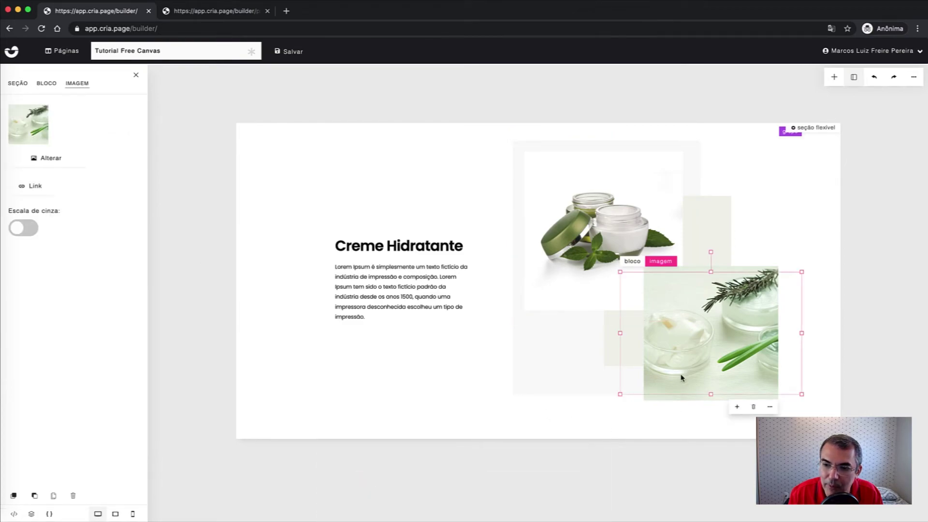
{"action": "left_click", "coordinate": [48, 86]}
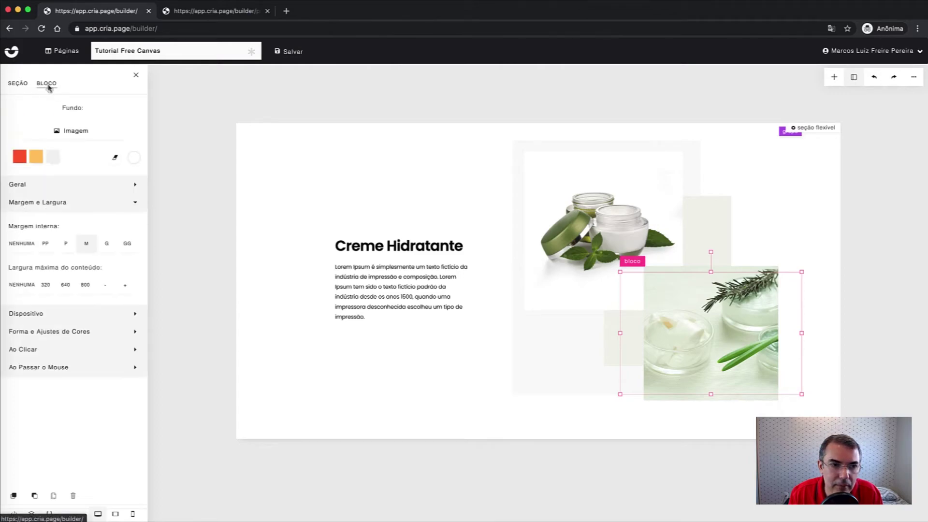
{"action": "left_click", "coordinate": [46, 244]}
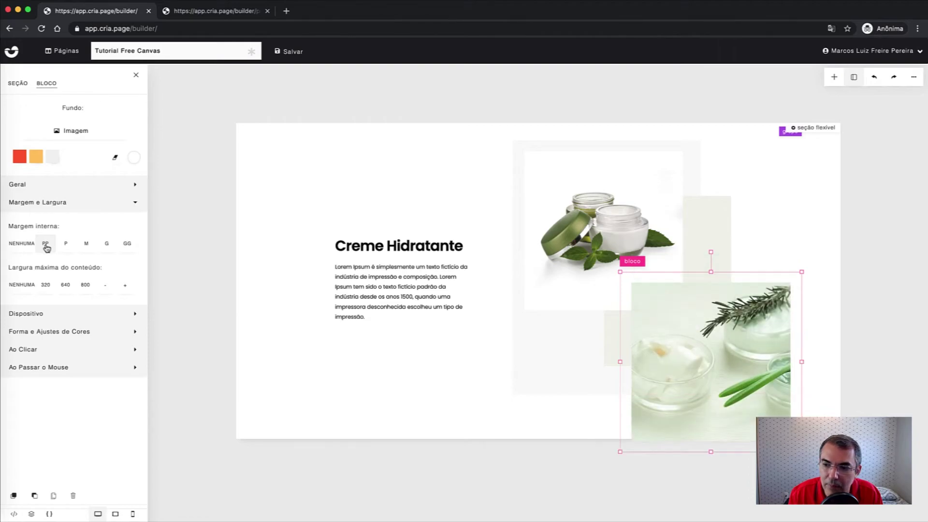
Move the glass bowls image slightly up and the cream jar image slightly up and to the left within the group
{"action": "left_click_drag", "start_coordinate": [689, 342], "coordinate": [693, 320]}
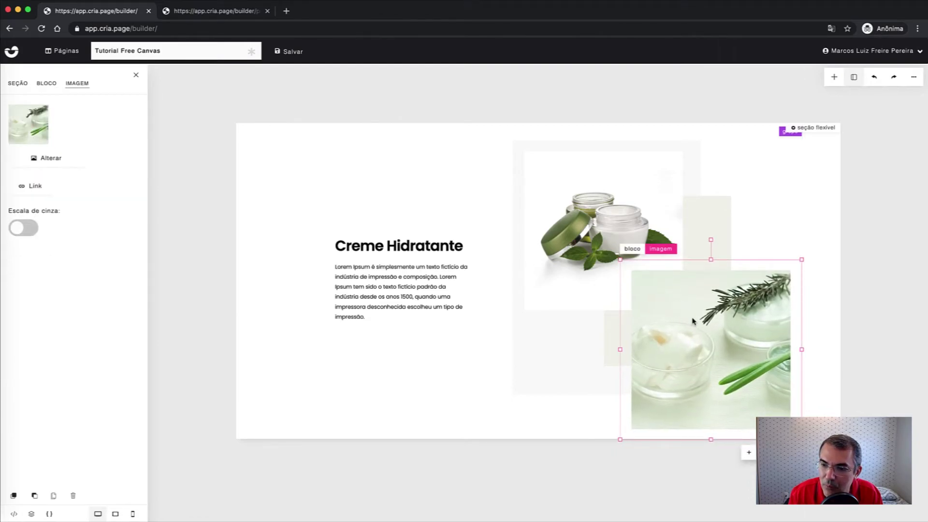
{"action": "left_click", "coordinate": [661, 206]}
{"action": "left_click_drag", "start_coordinate": [661, 206], "coordinate": [650, 196]}
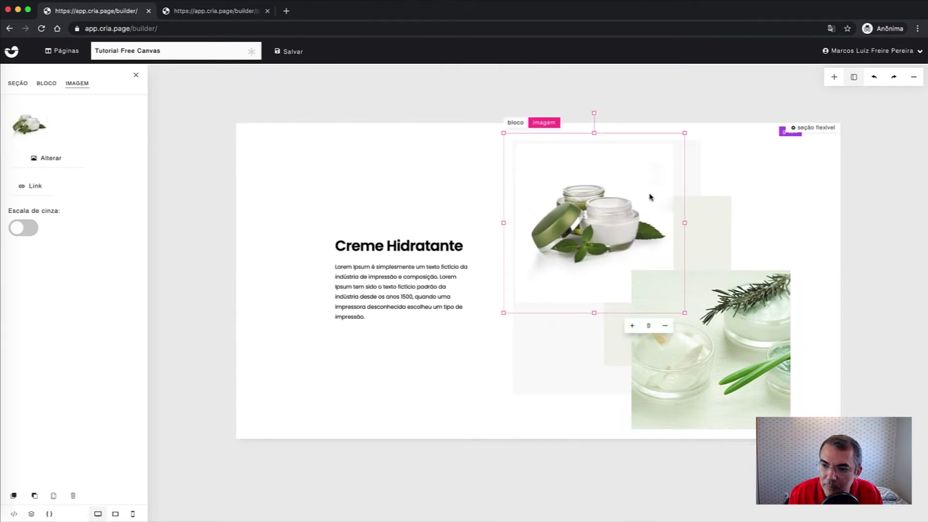
{"action": "left_click", "coordinate": [730, 186]}
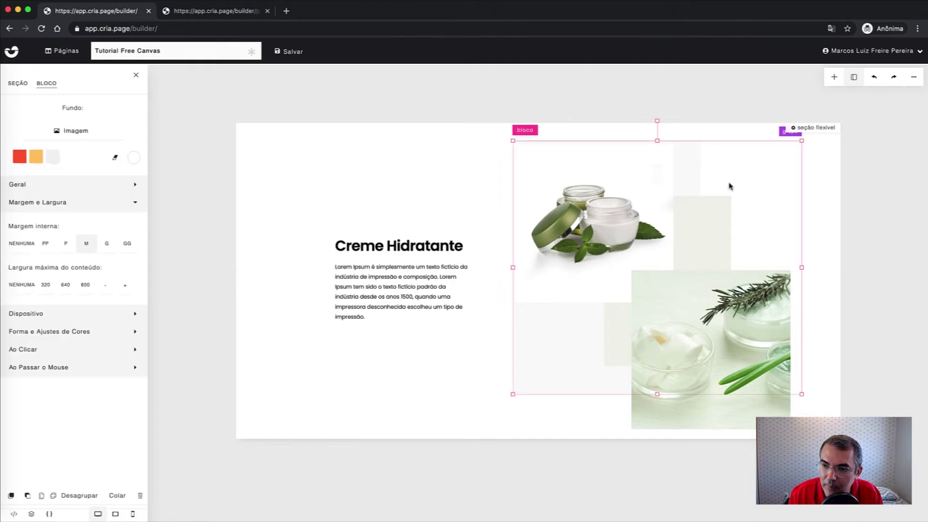
{"action": "left_click_drag", "start_coordinate": [454, 357], "coordinate": [169, 497]}
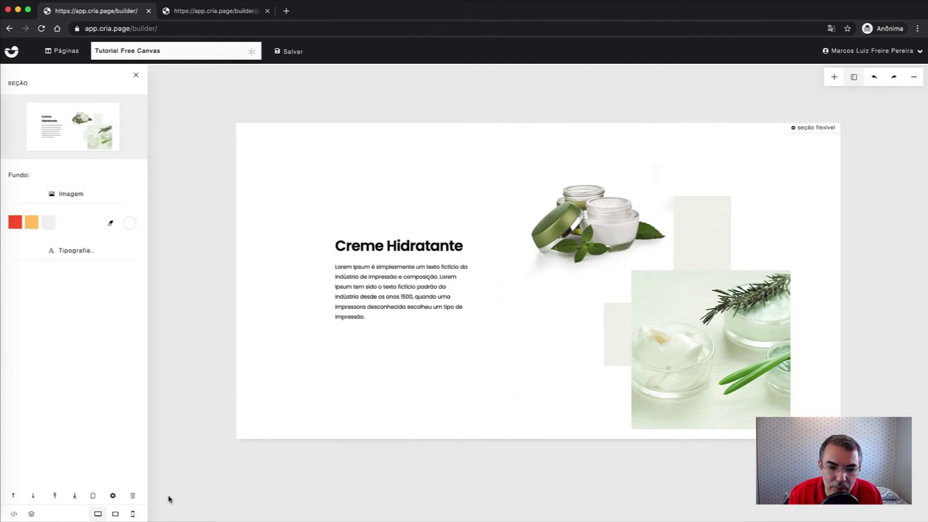
Check the mobile layout, switch to the tablet view and widen the Creme Hidratante text block toward the left
{"action": "left_click", "coordinate": [133, 514]}
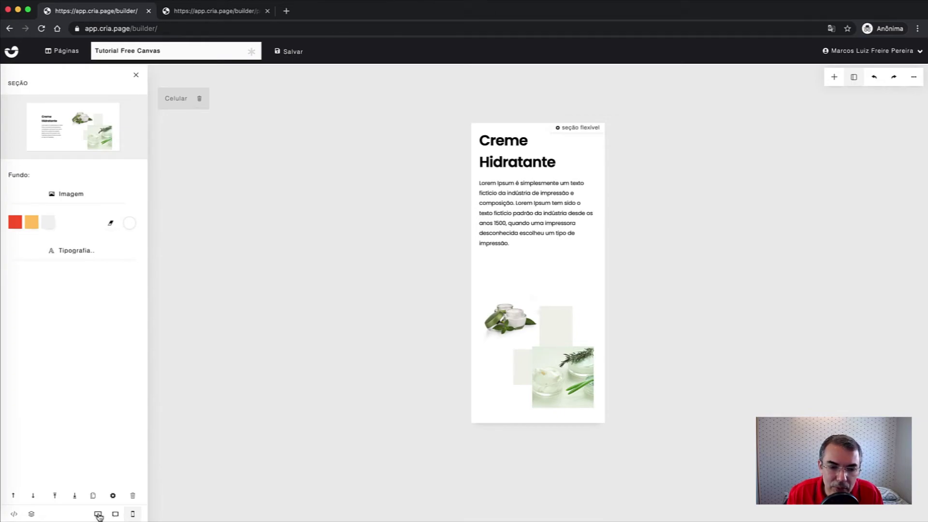
{"action": "left_click", "coordinate": [115, 515]}
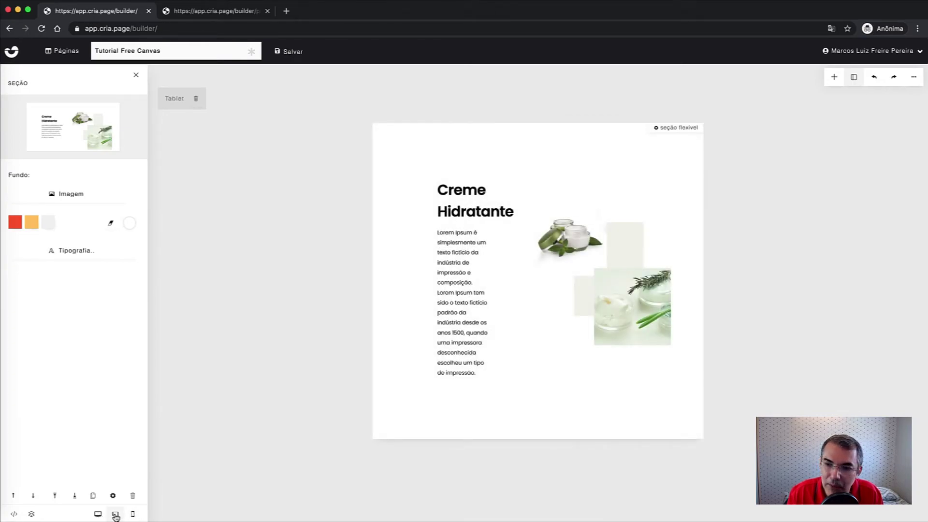
{"action": "left_click", "coordinate": [473, 314]}
{"action": "left_click_drag", "start_coordinate": [414, 279], "coordinate": [373, 284]}
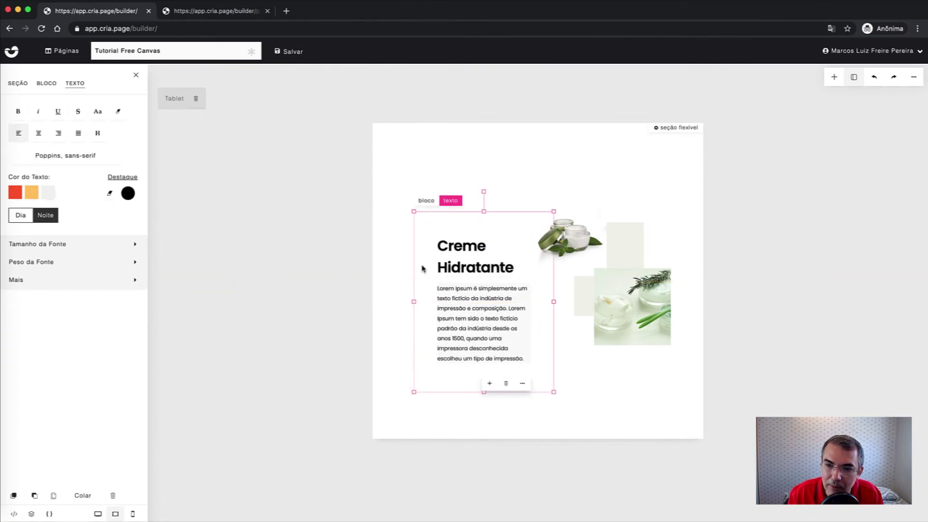
Set the text block's inner margin to P and move it up and left, beside the images in the tablet view
{"action": "left_click", "coordinate": [427, 201]}
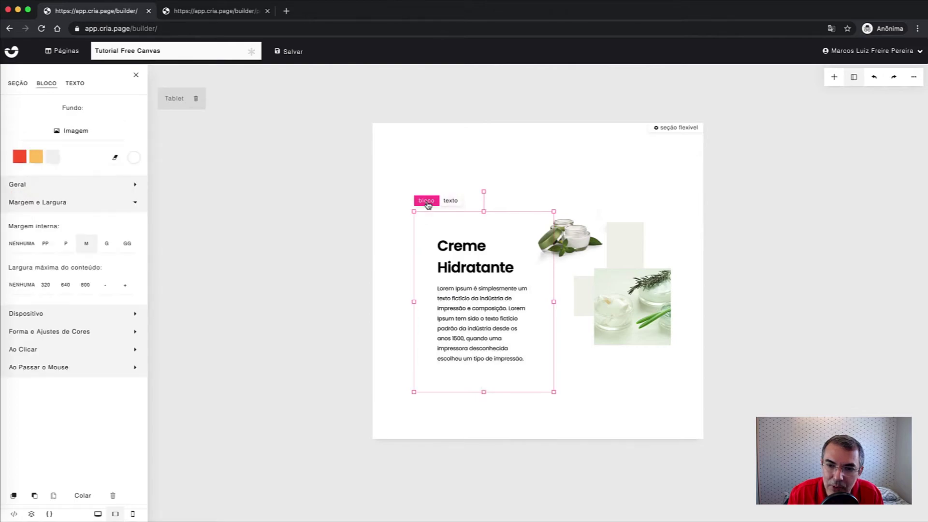
{"action": "left_click", "coordinate": [65, 244]}
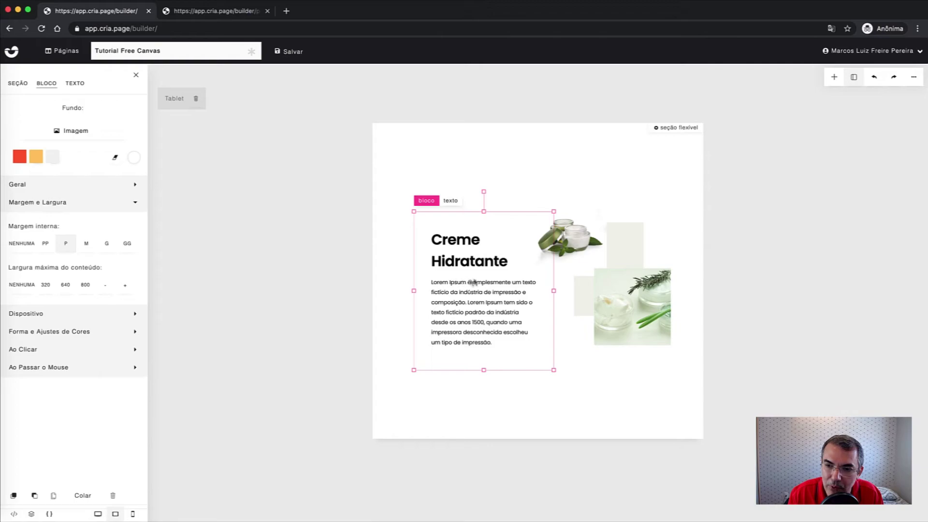
{"action": "left_click_drag", "start_coordinate": [477, 275], "coordinate": [472, 264]}
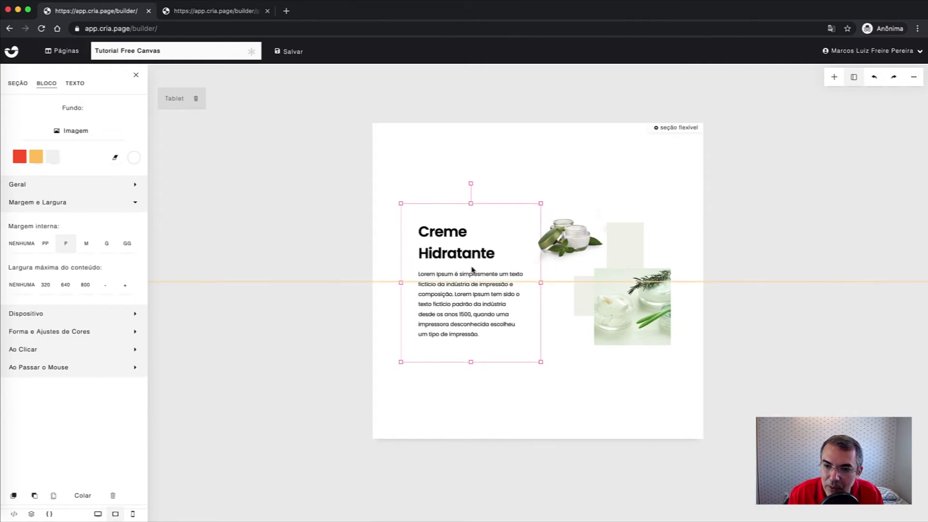
{"action": "left_click_drag", "start_coordinate": [473, 270], "coordinate": [471, 270]}
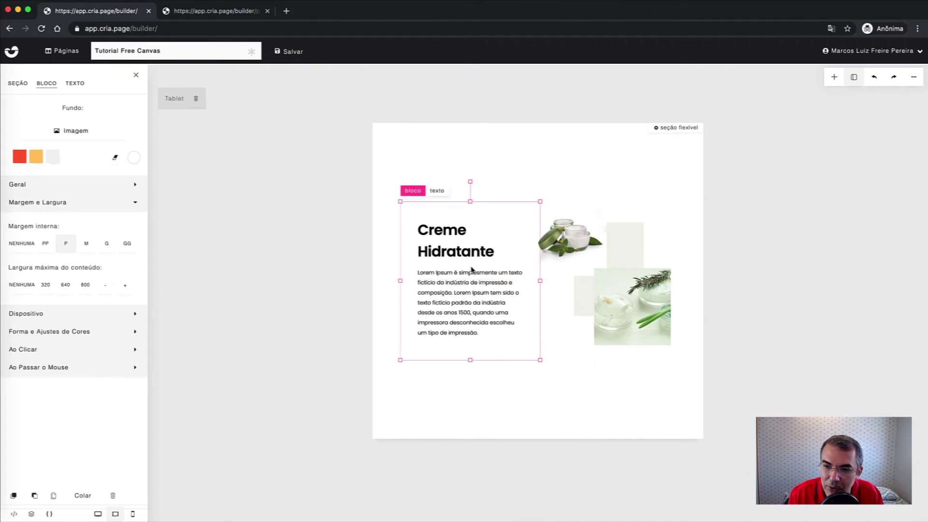
{"action": "left_click", "coordinate": [590, 389]}
{"action": "left_click", "coordinate": [484, 404]}
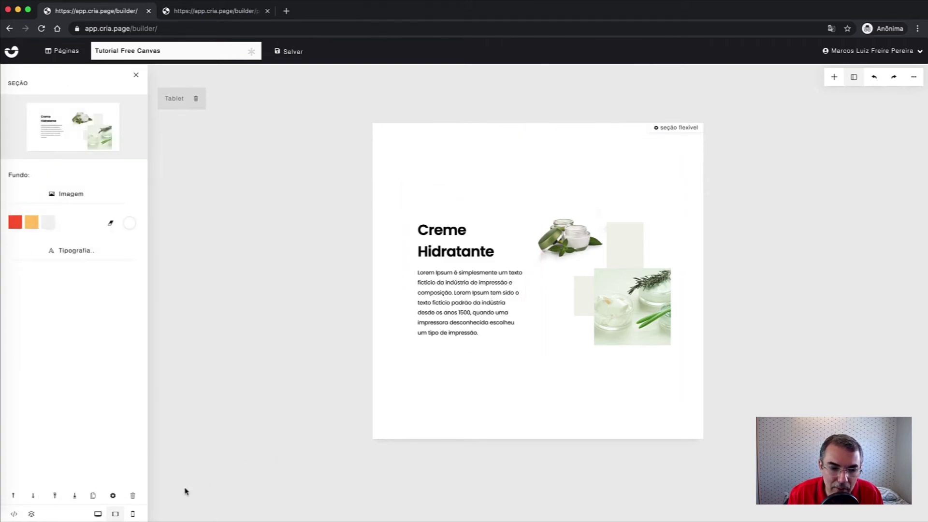
Return to the desktop view, add a button element and place it below the Creme Hidratante paragraph
{"action": "left_click", "coordinate": [98, 514]}
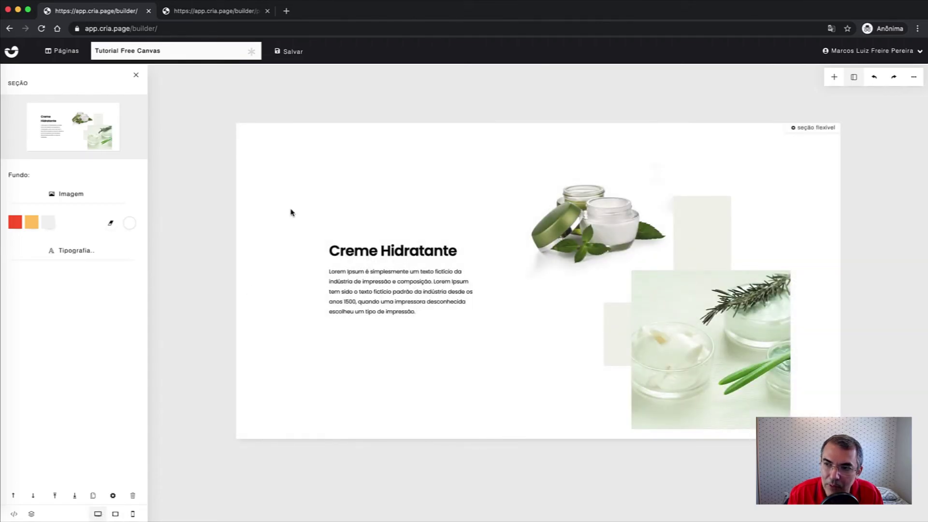
{"action": "left_click", "coordinate": [834, 77]}
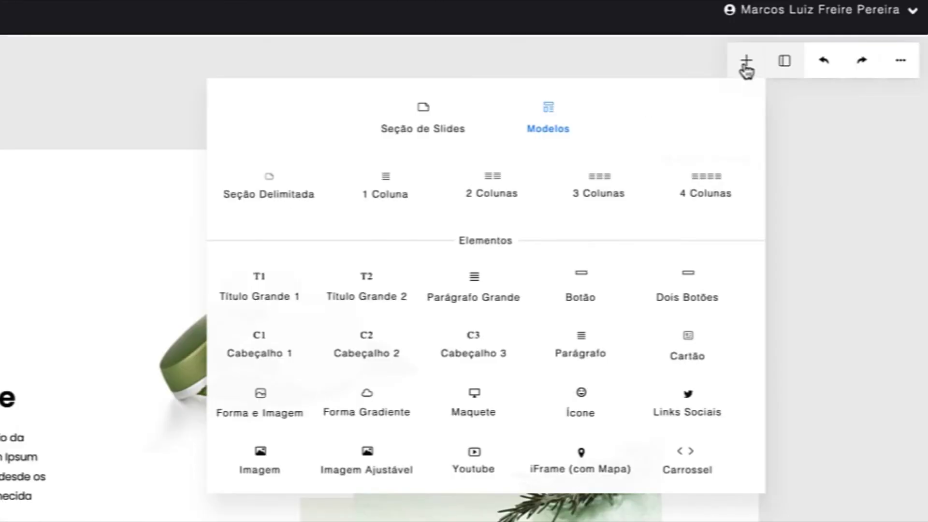
{"action": "left_click", "coordinate": [581, 290]}
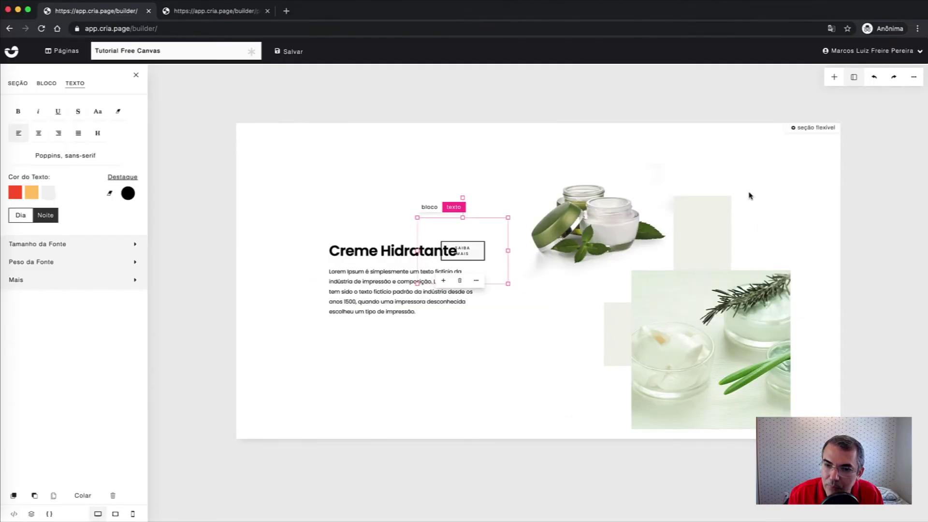
{"action": "left_click_drag", "start_coordinate": [494, 230], "coordinate": [516, 357]}
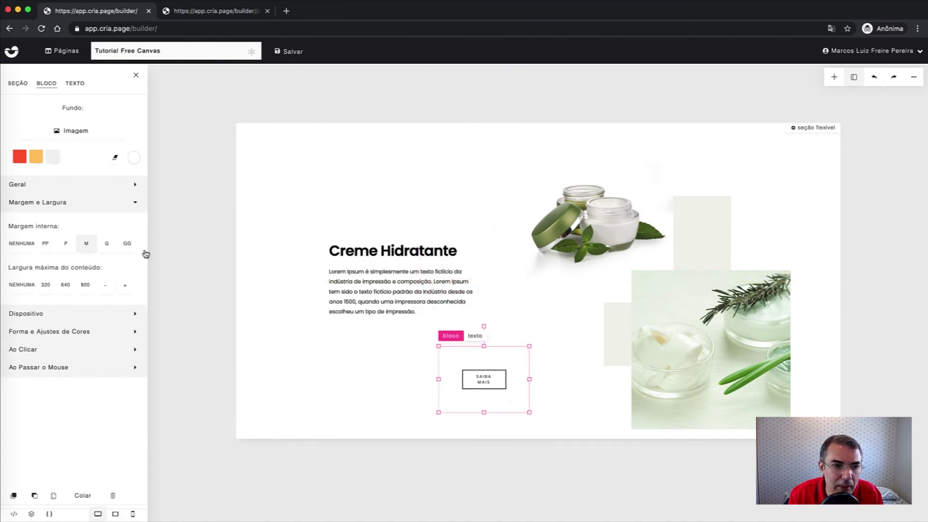
Set the button block's inner margin to PP and centre the SAIBA MAIS button within it
{"action": "left_click", "coordinate": [46, 244]}
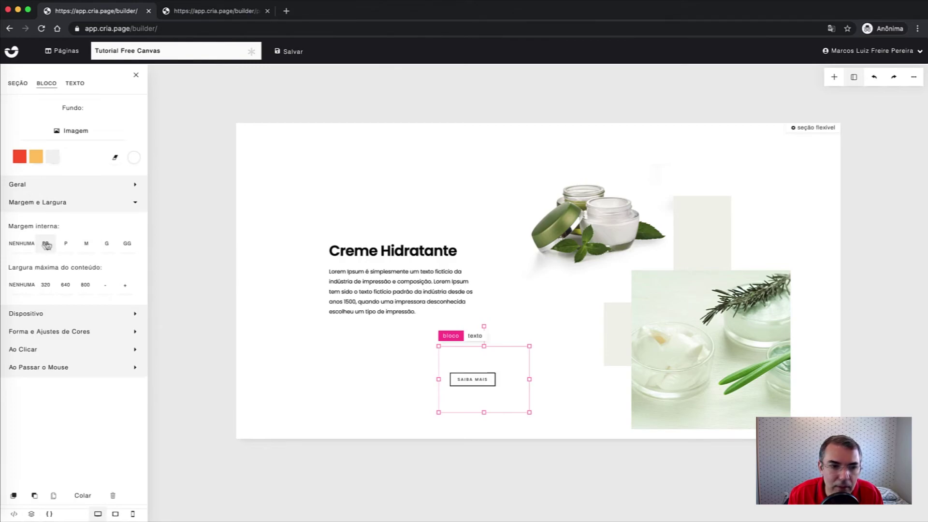
{"action": "left_click", "coordinate": [466, 381]}
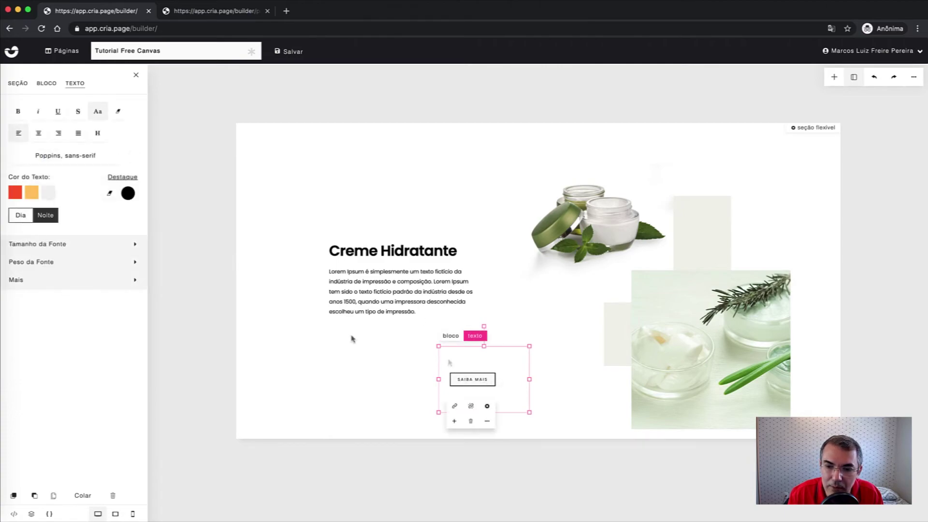
{"action": "left_click", "coordinate": [38, 134]}
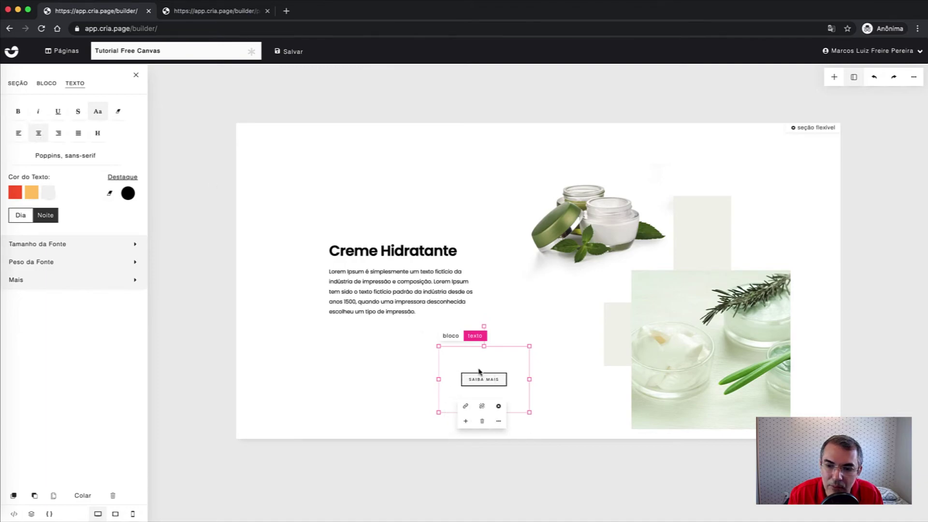
Set the size of the SAIBA MAIS button to G in its shape settings
{"action": "left_click", "coordinate": [499, 408]}
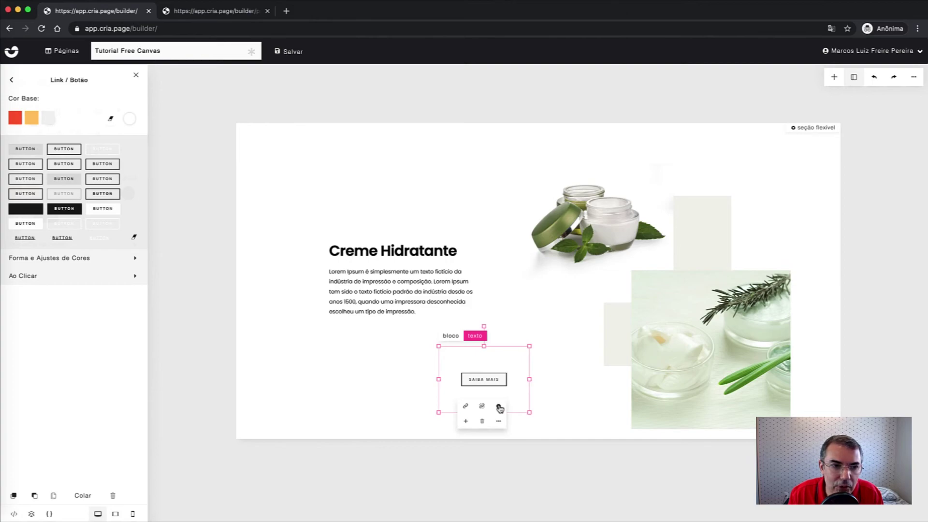
{"action": "left_click", "coordinate": [116, 262]}
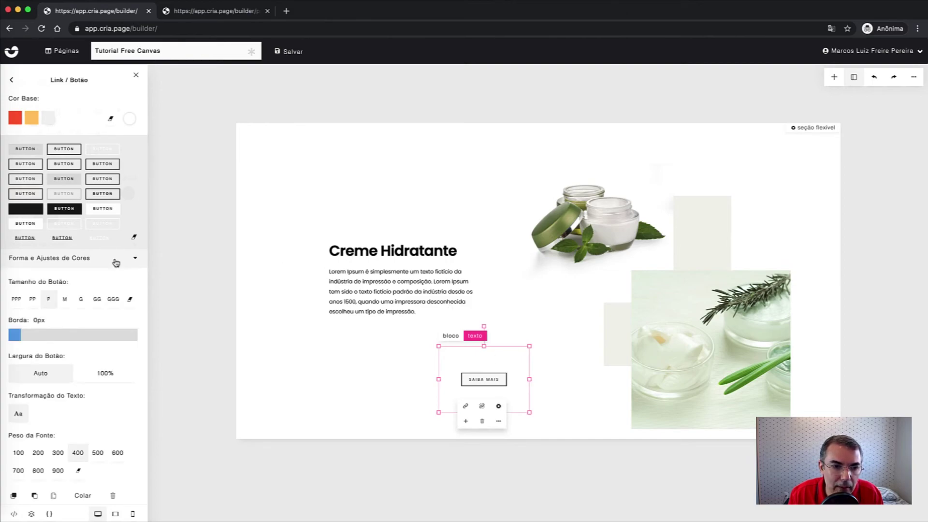
{"action": "left_click", "coordinate": [81, 300]}
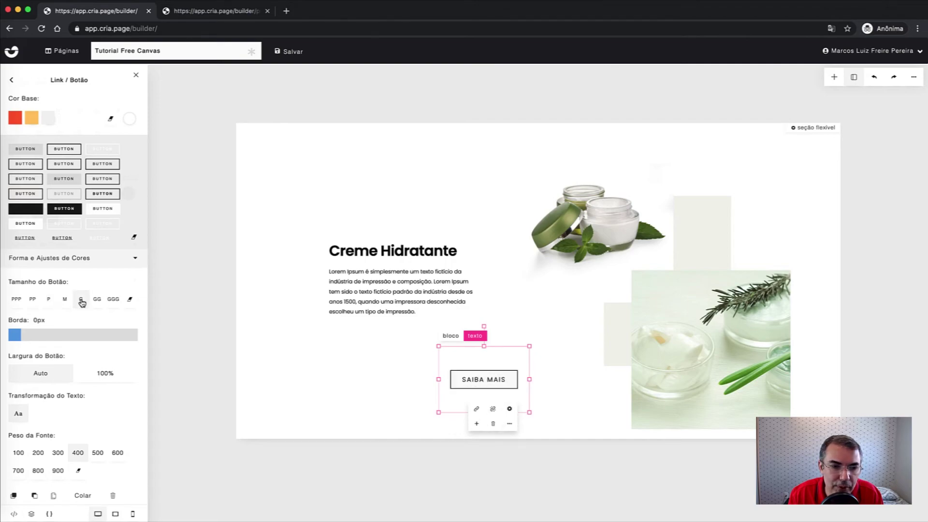
{"action": "left_click", "coordinate": [359, 368]}
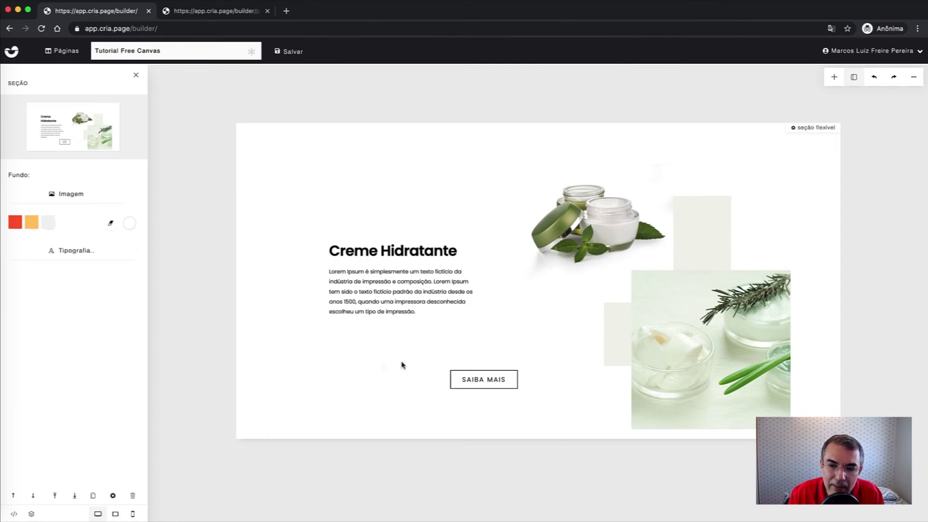
Try the SAIBA MAIS button block under the paragraph's left edge, and settle it below the paragraph, centred on its right edge
{"action": "left_click", "coordinate": [474, 369]}
{"action": "left_click_drag", "start_coordinate": [484, 364], "coordinate": [358, 366]}
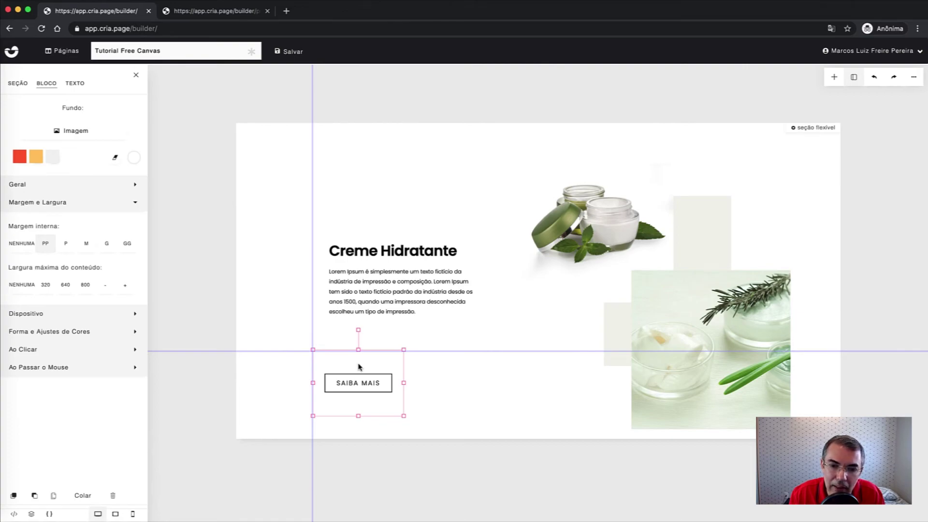
{"action": "left_click_drag", "start_coordinate": [359, 367], "coordinate": [358, 367]}
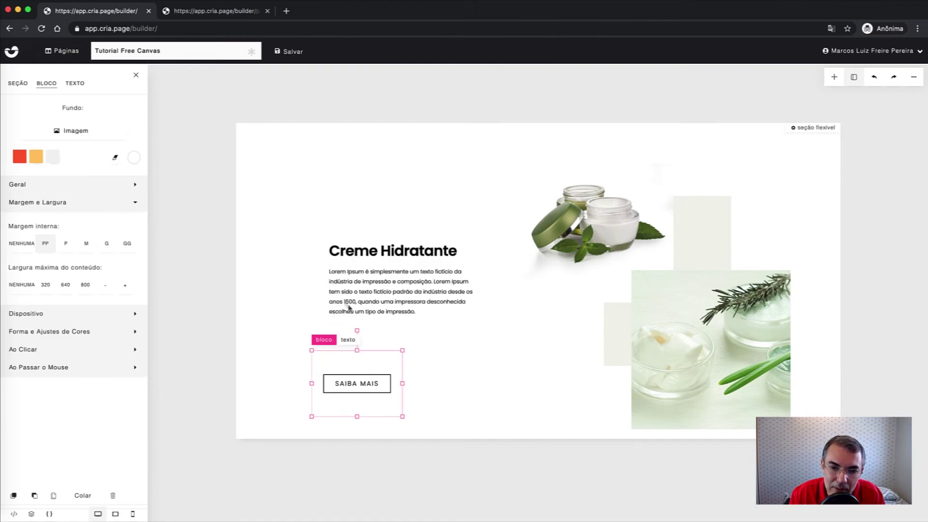
{"action": "left_click_drag", "start_coordinate": [376, 367], "coordinate": [492, 366]}
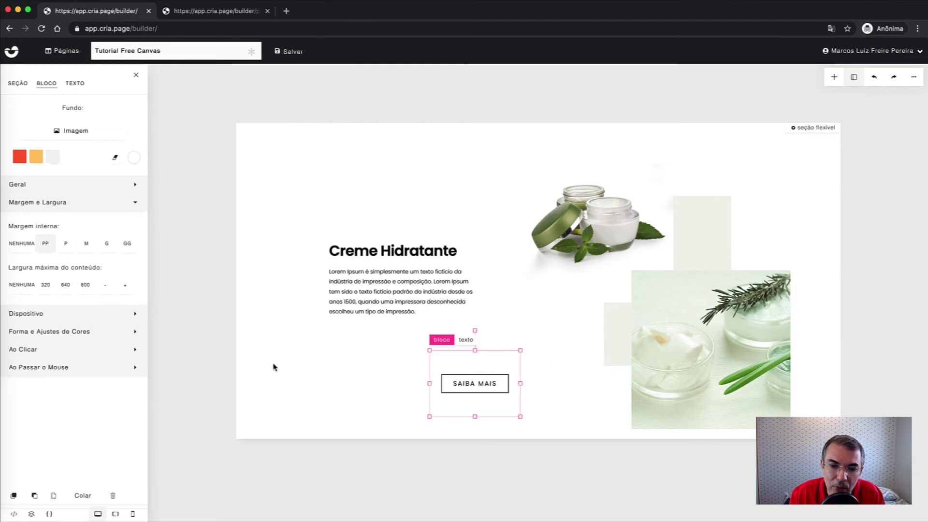
In the tablet view, widen the SAIBA MAIS block so its label fits on one line and shift the image group slightly down
{"action": "left_click", "coordinate": [115, 514]}
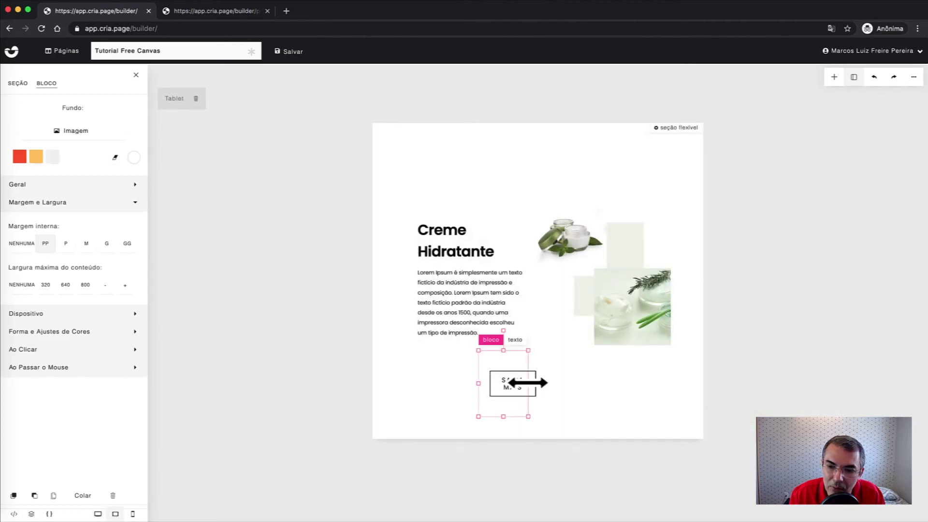
{"action": "left_click_drag", "start_coordinate": [528, 383], "coordinate": [569, 383]}
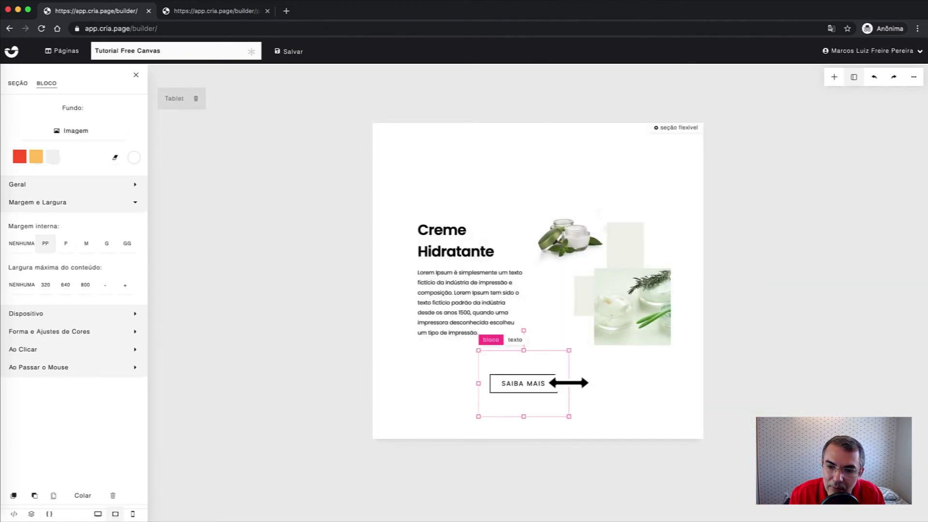
{"action": "left_click", "coordinate": [586, 383]}
{"action": "left_click_drag", "start_coordinate": [586, 383], "coordinate": [587, 384]}
{"action": "left_click", "coordinate": [454, 411]}
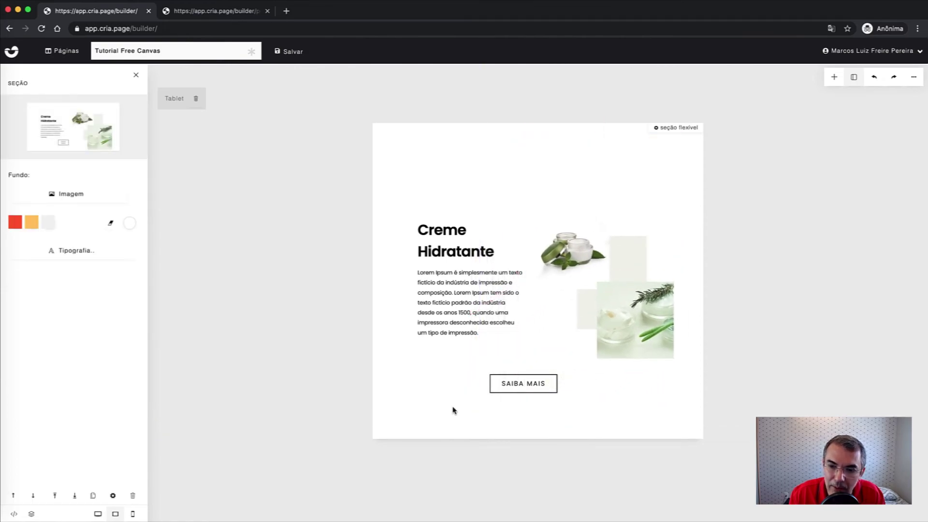
In the mobile view, reduce the text block's lower spacing (Espaçamento Inferior) by four steps and save the page
{"action": "left_click", "coordinate": [133, 514]}
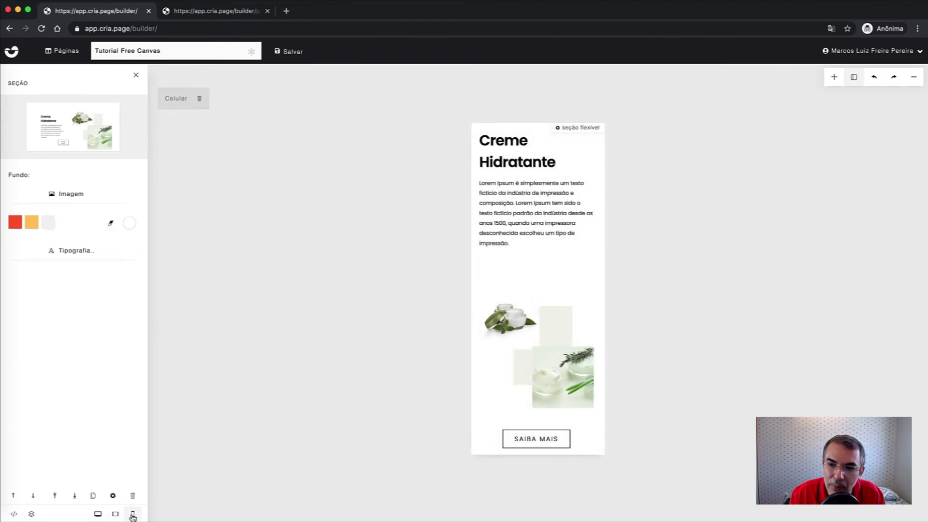
{"action": "left_click", "coordinate": [553, 239]}
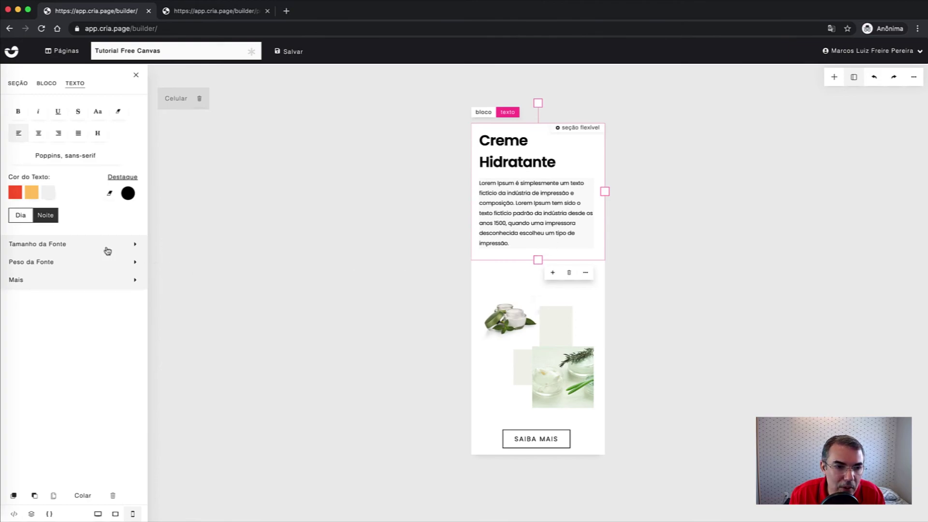
{"action": "left_click", "coordinate": [47, 84]}
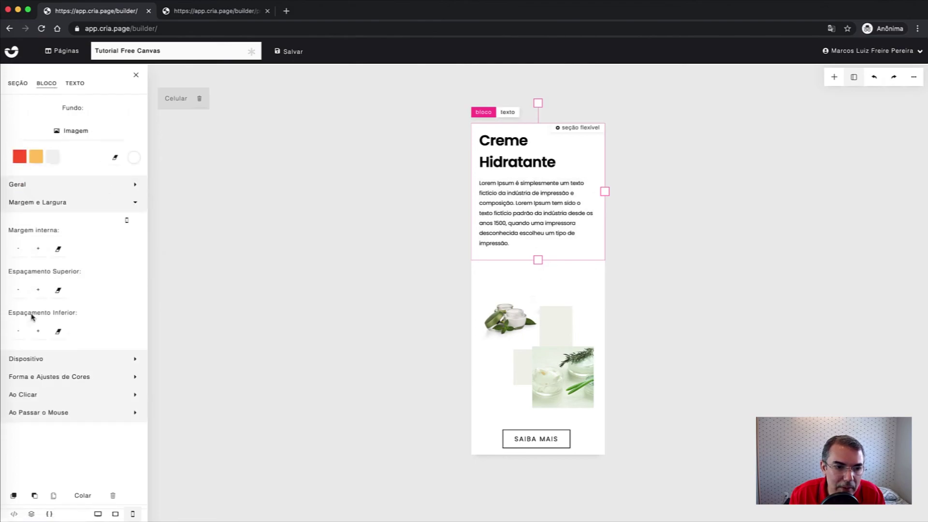
{"action": "left_click", "coordinate": [19, 333]}
{"action": "left_click", "coordinate": [19, 333]}
{"action": "left_click", "coordinate": [18, 333]}
{"action": "left_click", "coordinate": [19, 333]}
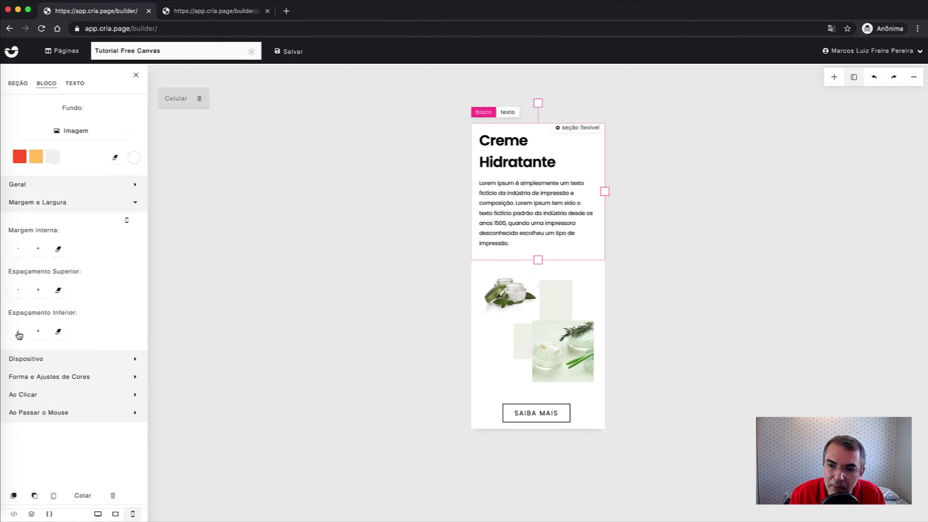
{"action": "left_click", "coordinate": [260, 323]}
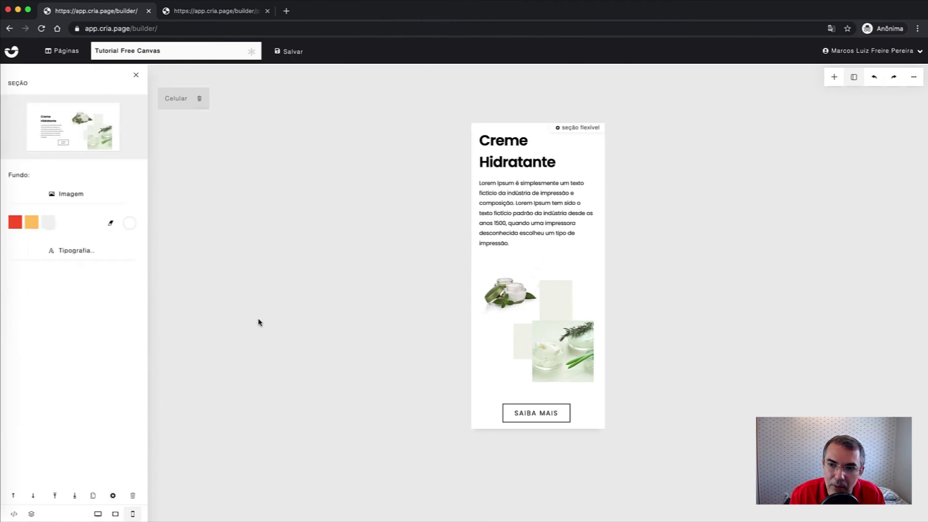
{"action": "left_click", "coordinate": [296, 53]}
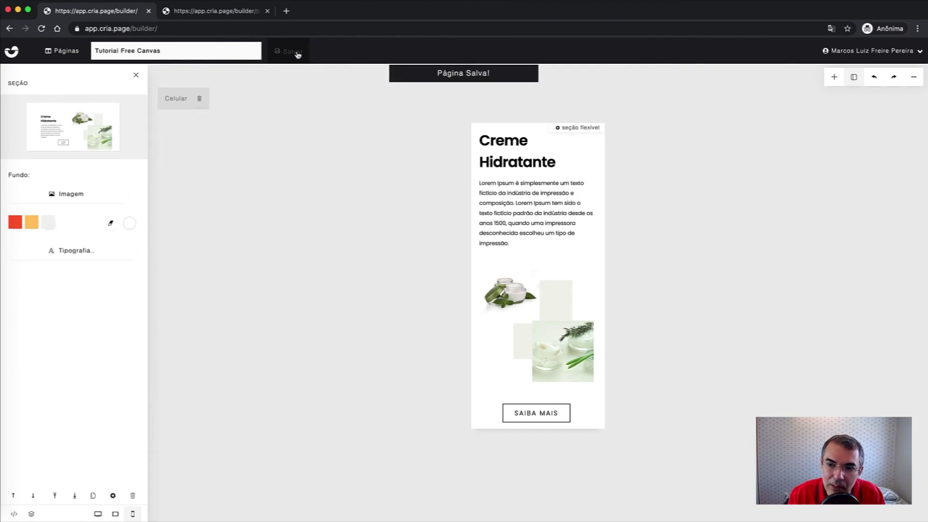
Return to the desktop view by way of the tablet view and move the image group slightly up
{"action": "left_click", "coordinate": [115, 516]}
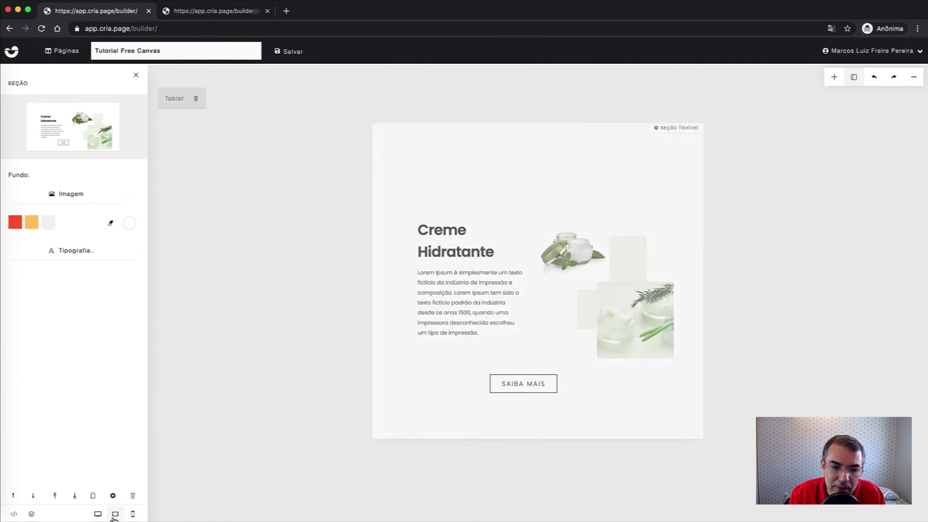
{"action": "left_click", "coordinate": [98, 515]}
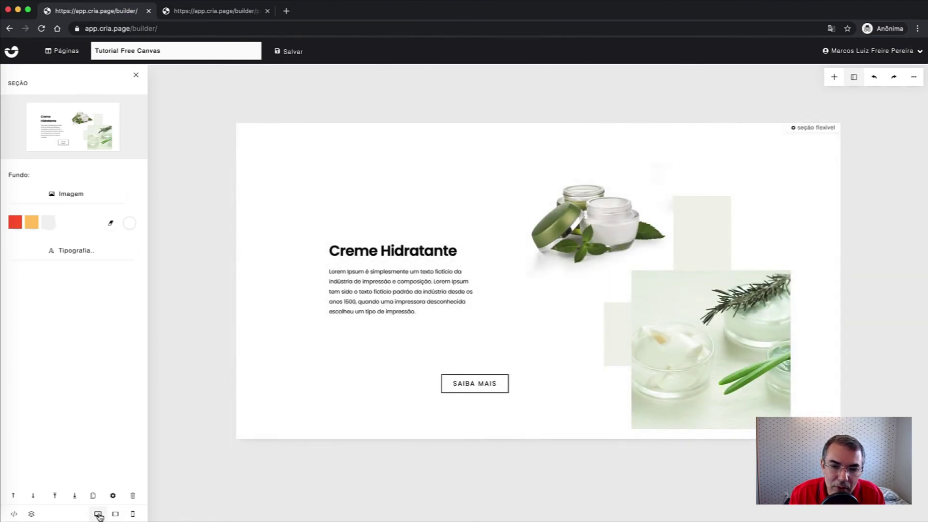
{"action": "left_click", "coordinate": [758, 246]}
{"action": "left_click_drag", "start_coordinate": [764, 219], "coordinate": [763, 205]}
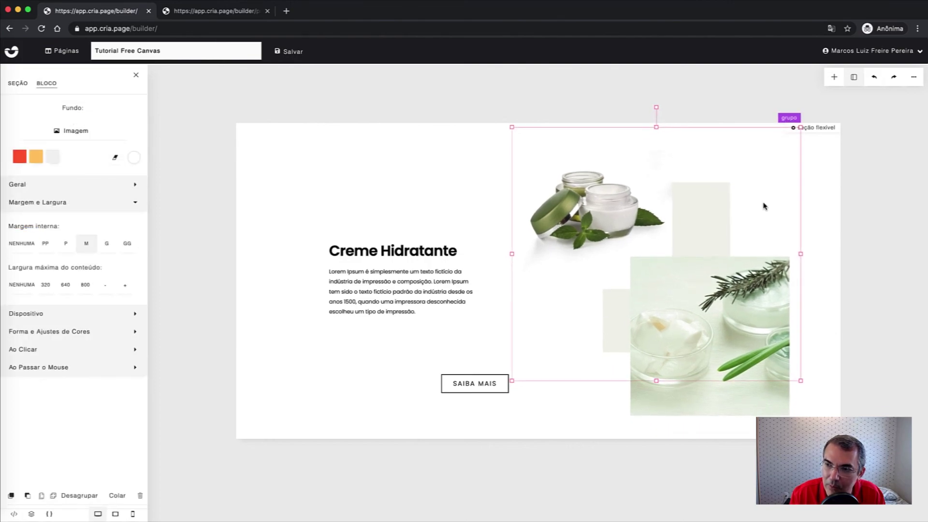
{"action": "left_click", "coordinate": [812, 210]}
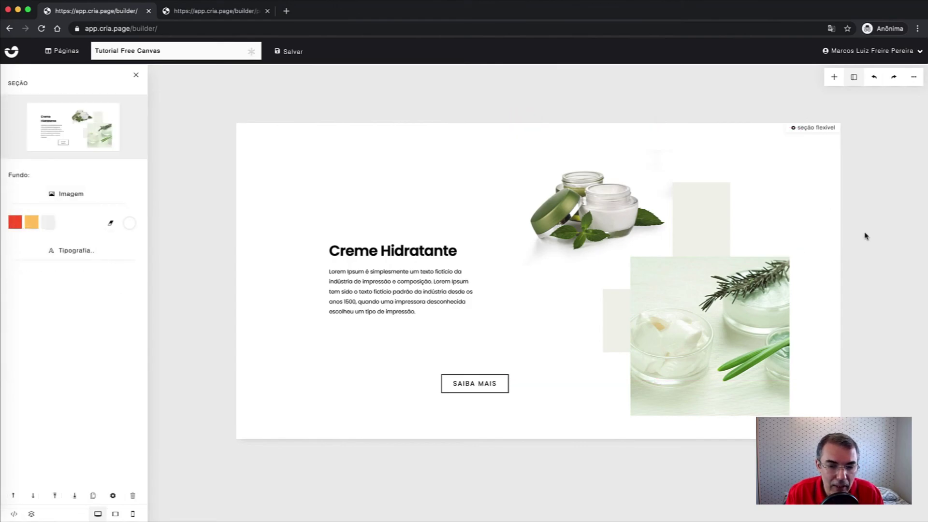